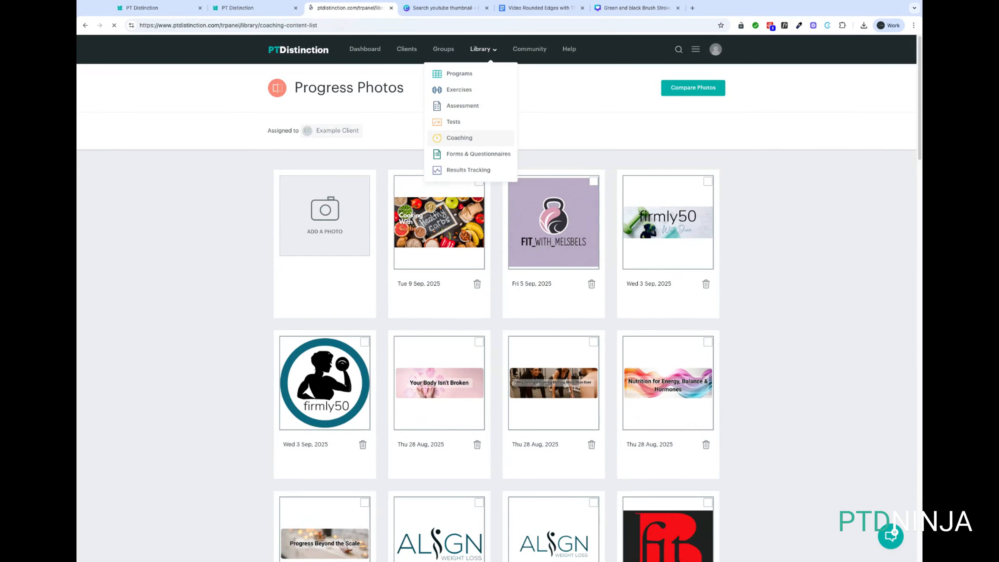
Filter the coaching content to videos and open the "Accessing The Client Account and Blueprint" item
click(293, 283)
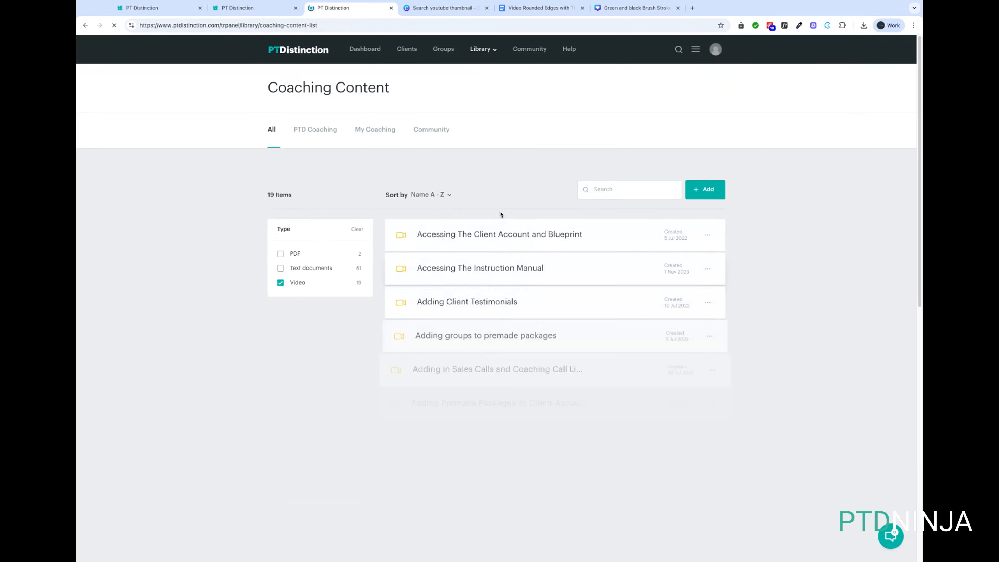
click(500, 233)
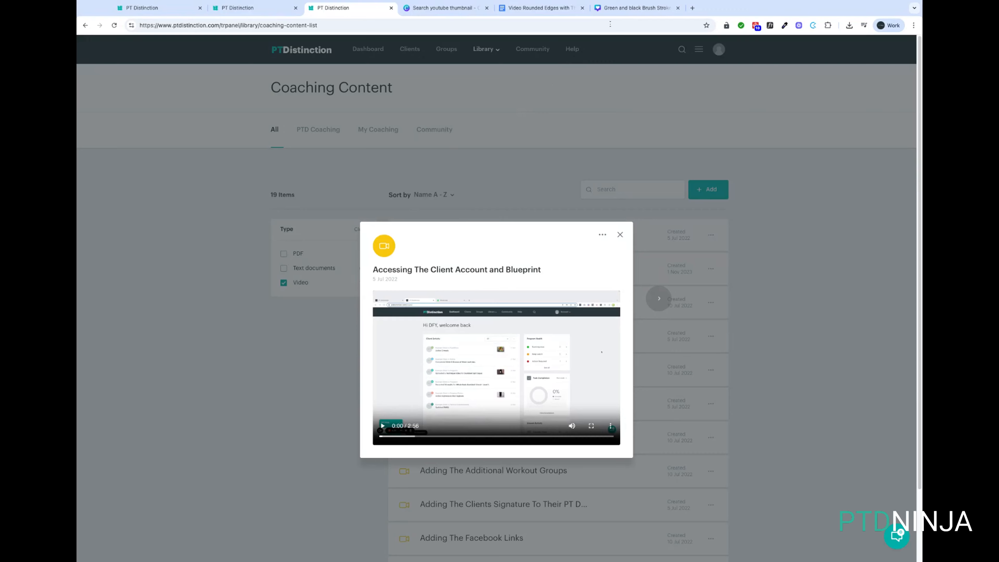
Switch to the "Video Rounded Edges with Thumbnail" Google Docs document and remove the bold formatting from the mp4 source URL
click(542, 8)
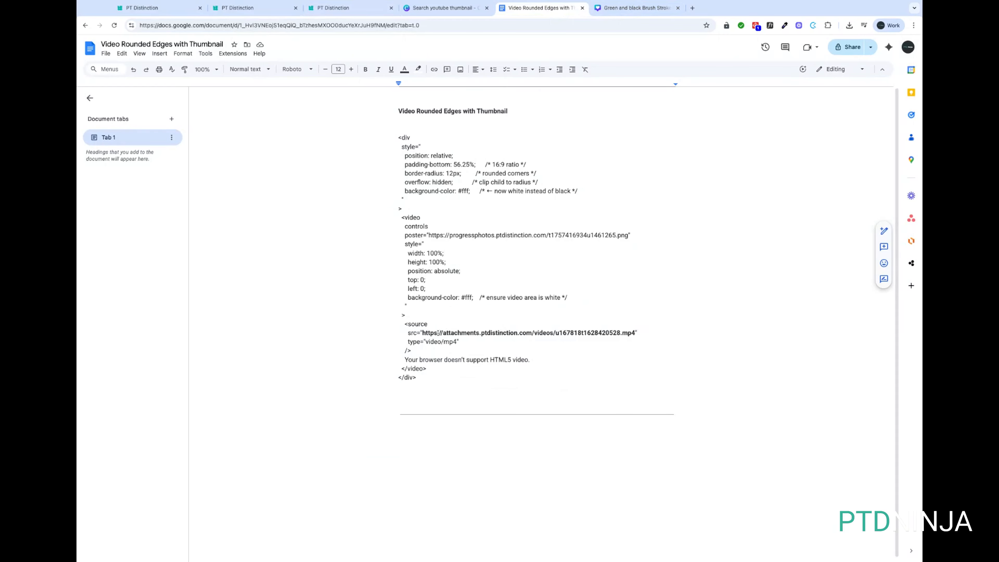
drag(423, 333, 632, 333)
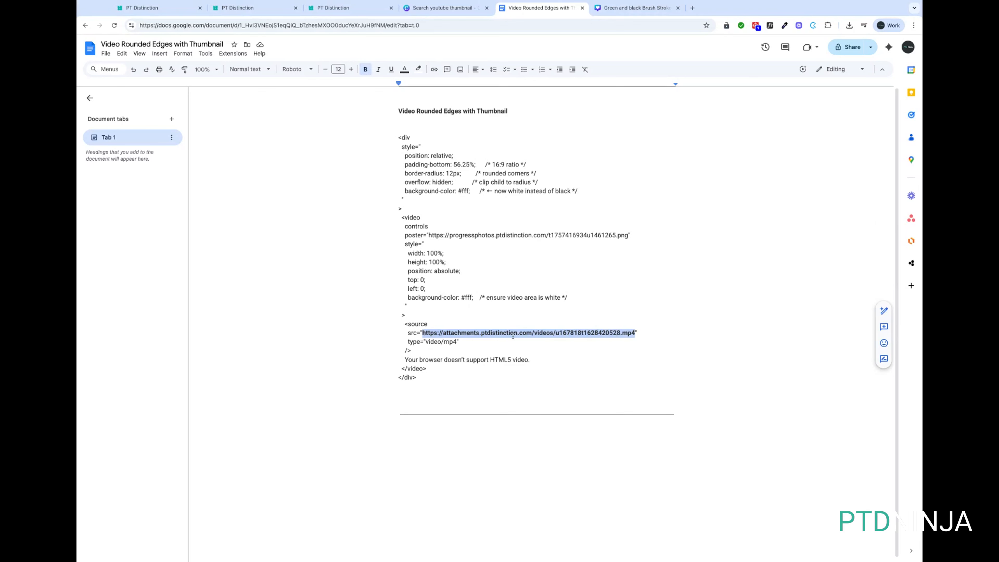
click(598, 341)
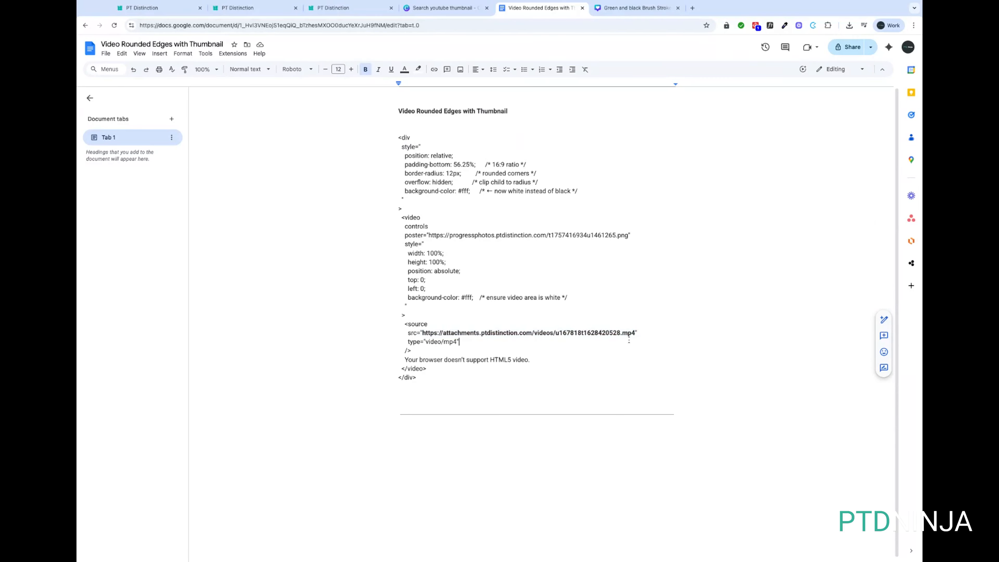
drag(423, 333, 634, 333)
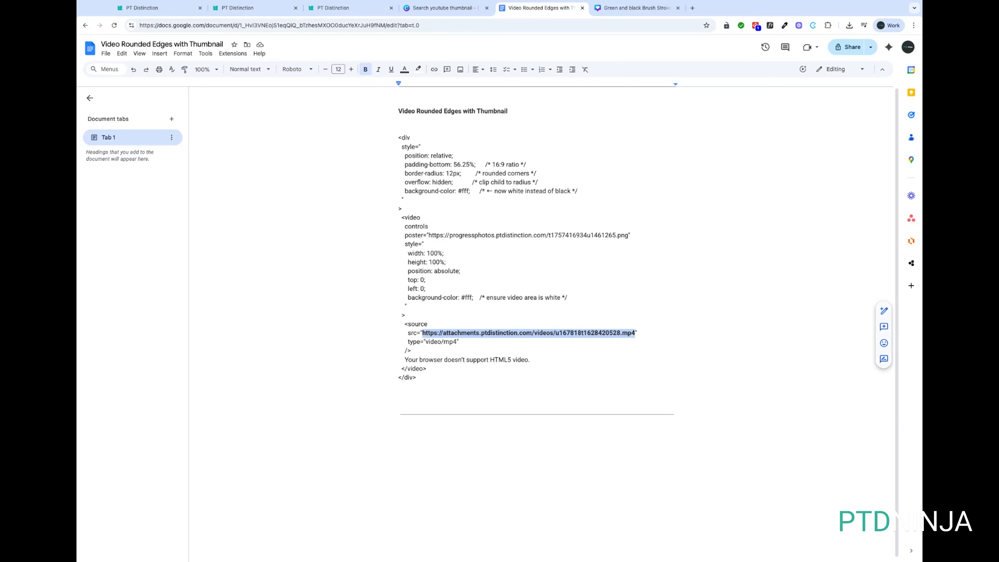
key(super+b)
click(580, 343)
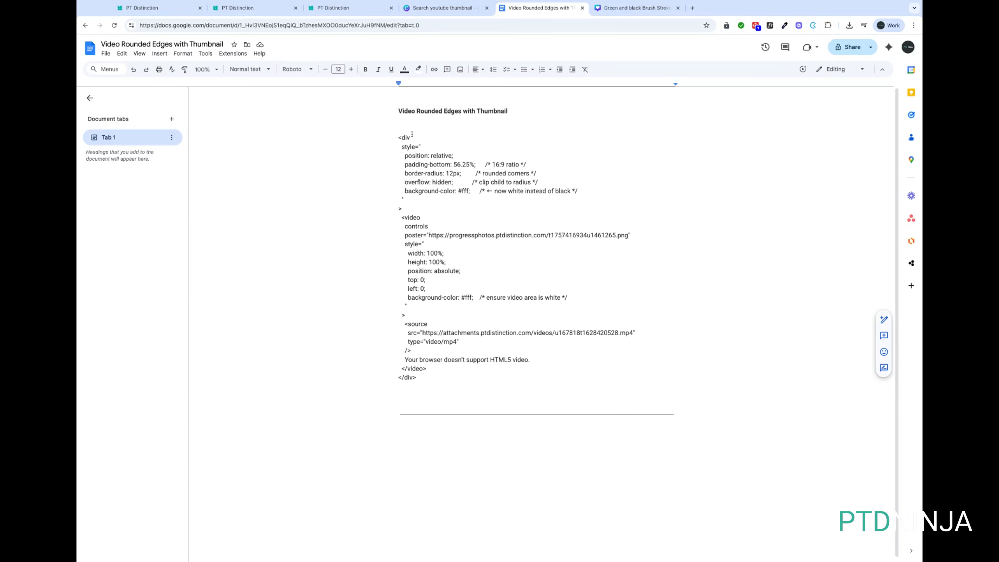
Return to the PT Distinction coaching content, close the video preview, and filter the list to text documents only
click(354, 9)
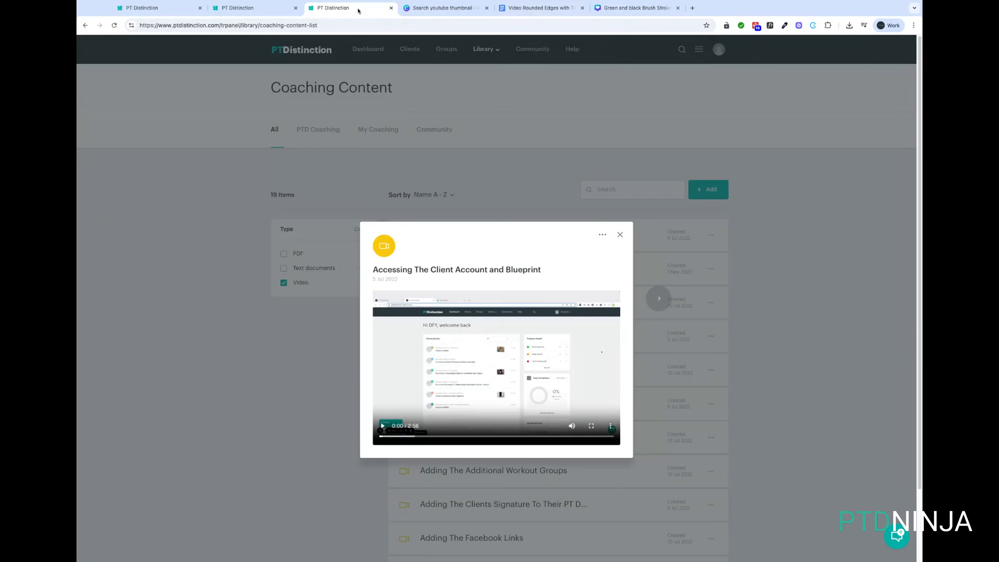
click(618, 230)
click(299, 269)
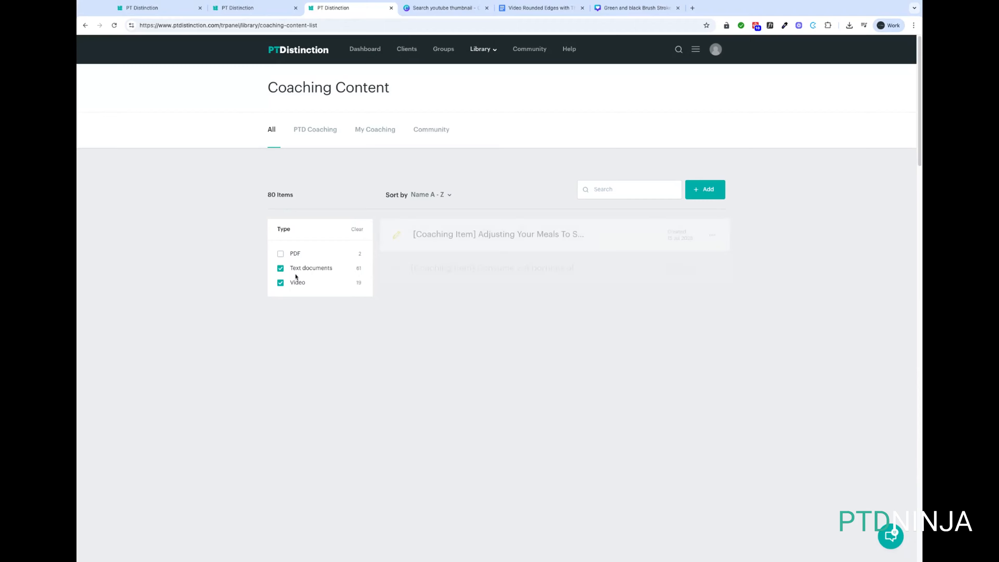
click(282, 283)
scroll(482, 288, down, 5)
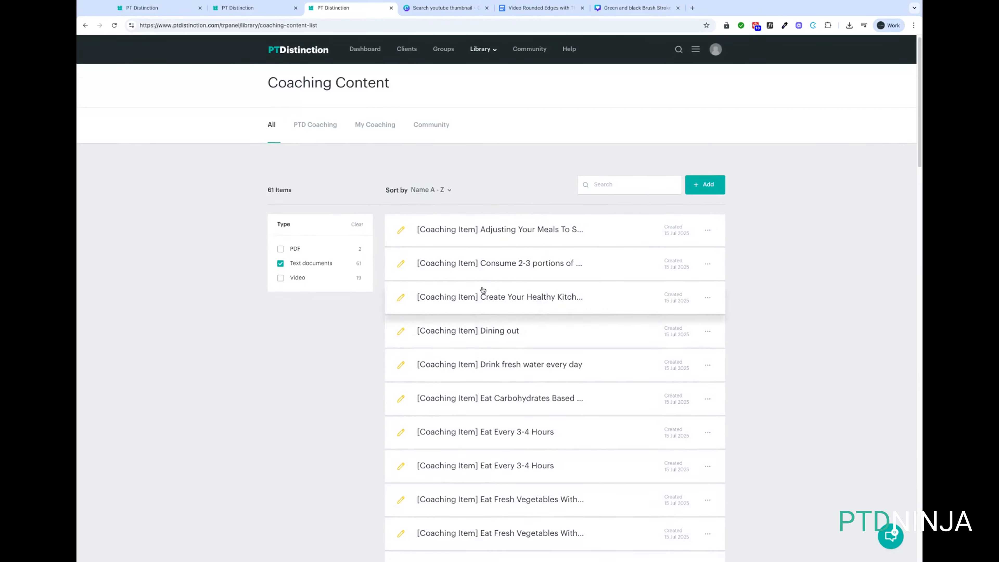
scroll(523, 295, down, 20)
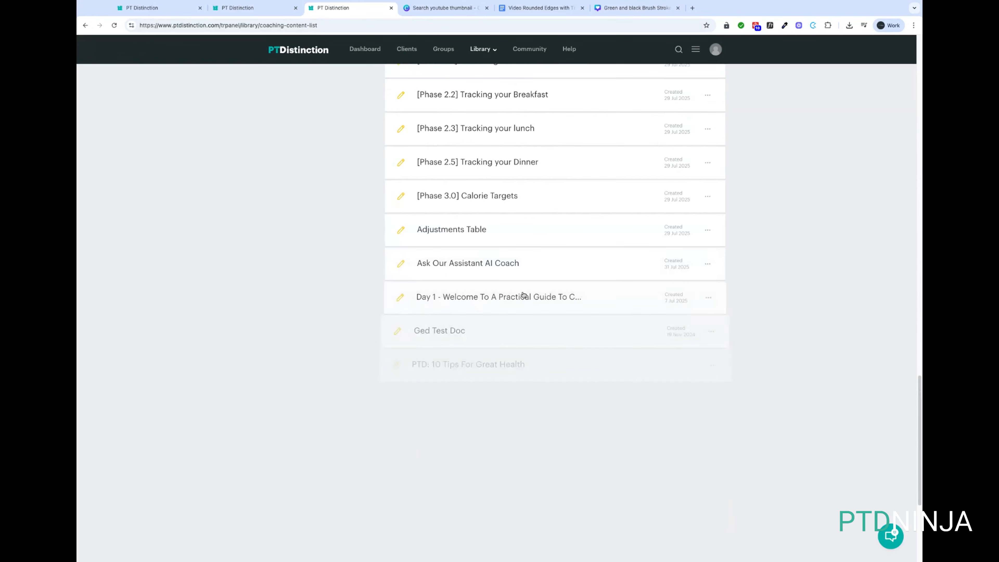
scroll(551, 511, down, 2)
scroll(554, 315, up, 6)
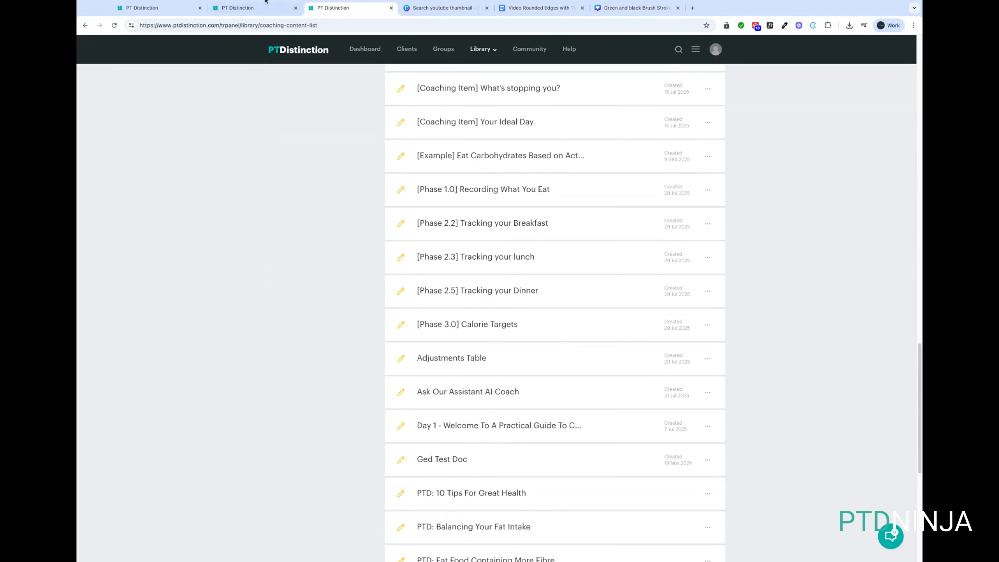
Review the full layout of the "[Example] Eat Carbohydrates Based on Activity" document, including its banner, video thumbnail and tables
click(260, 10)
click(515, 249)
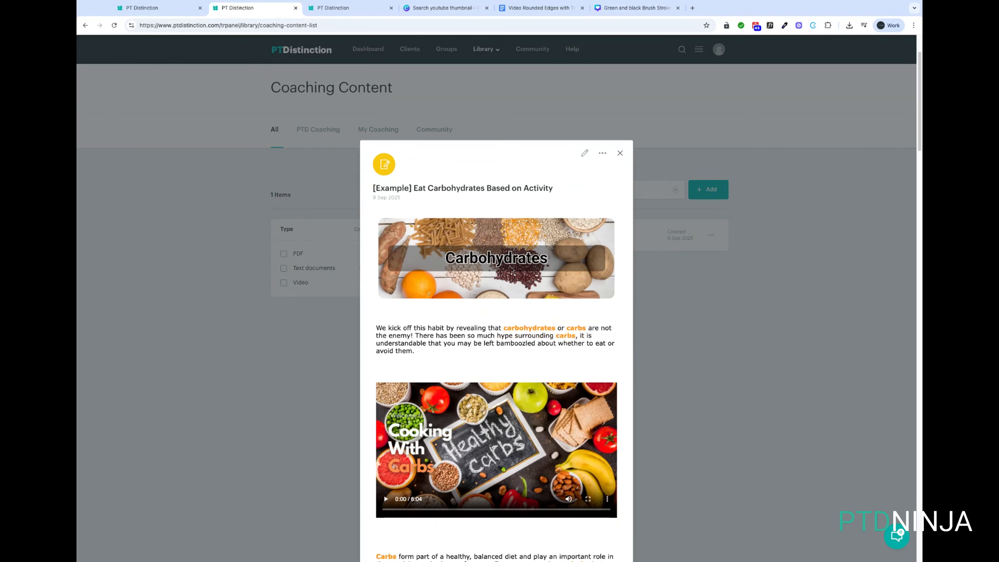
scroll(512, 269, down, 11)
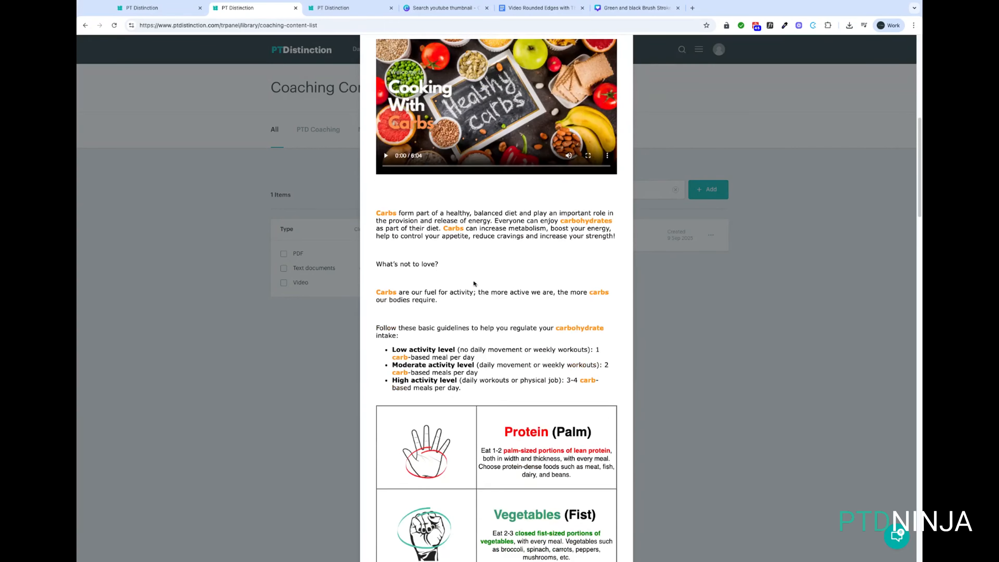
scroll(506, 315, down, 18)
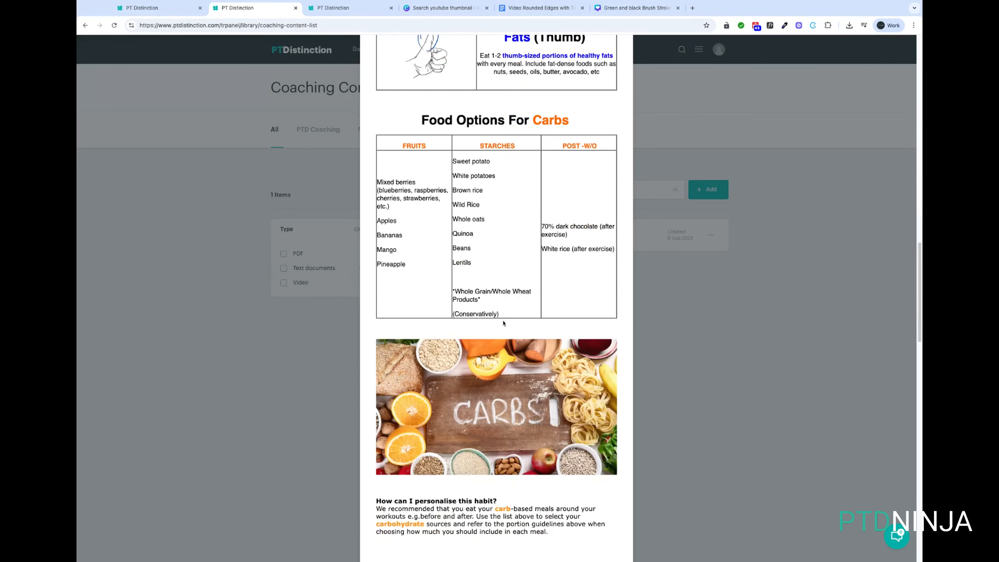
scroll(505, 323, down, 3)
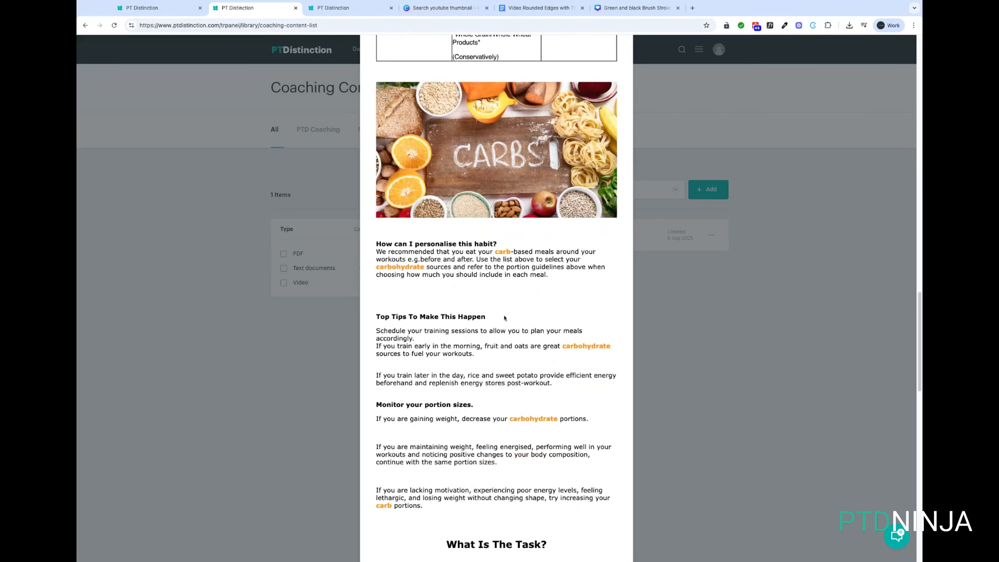
scroll(504, 317, down, 5)
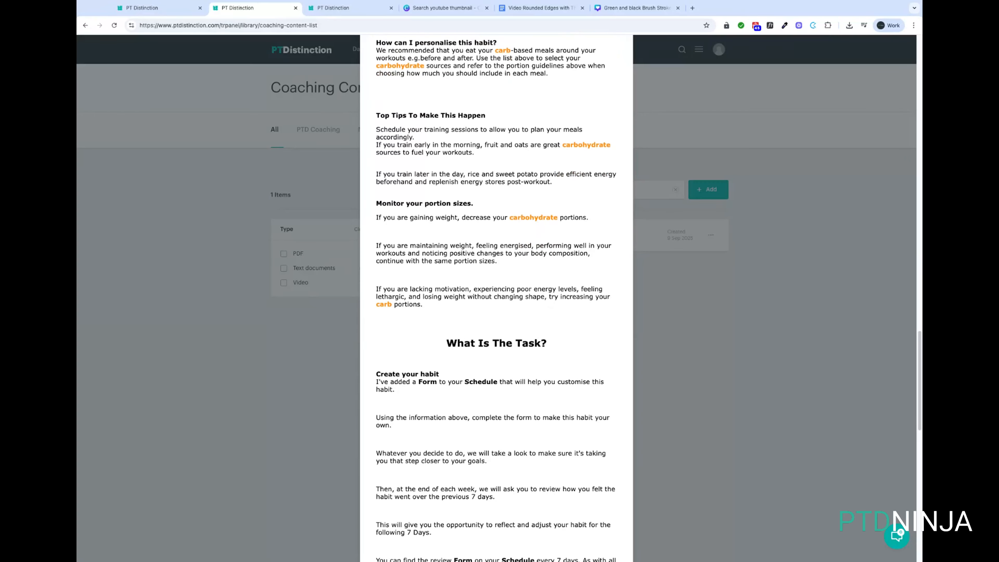
scroll(497, 299, down, 5)
scroll(496, 299, up, 7)
scroll(537, 192, up, 20)
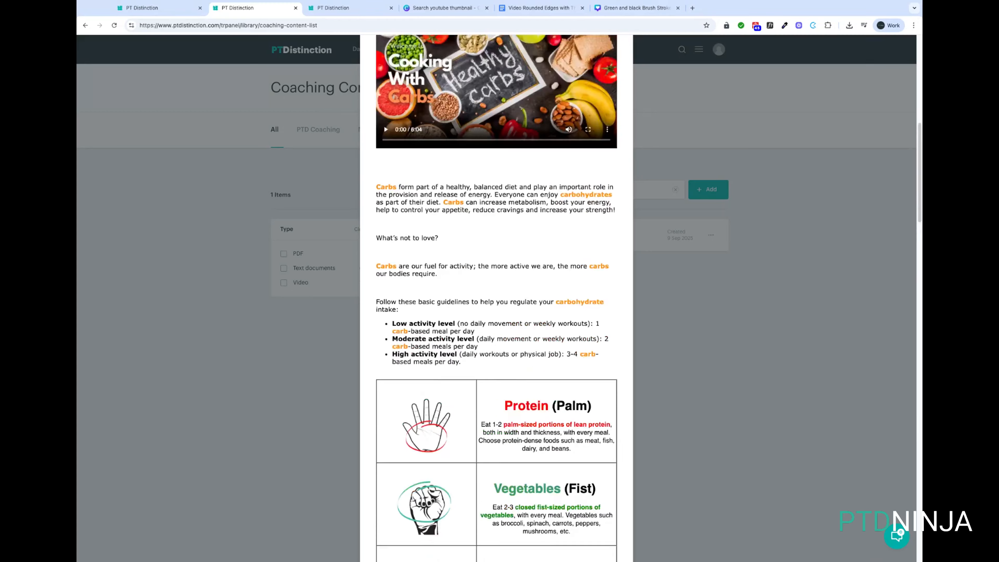
scroll(538, 193, up, 6)
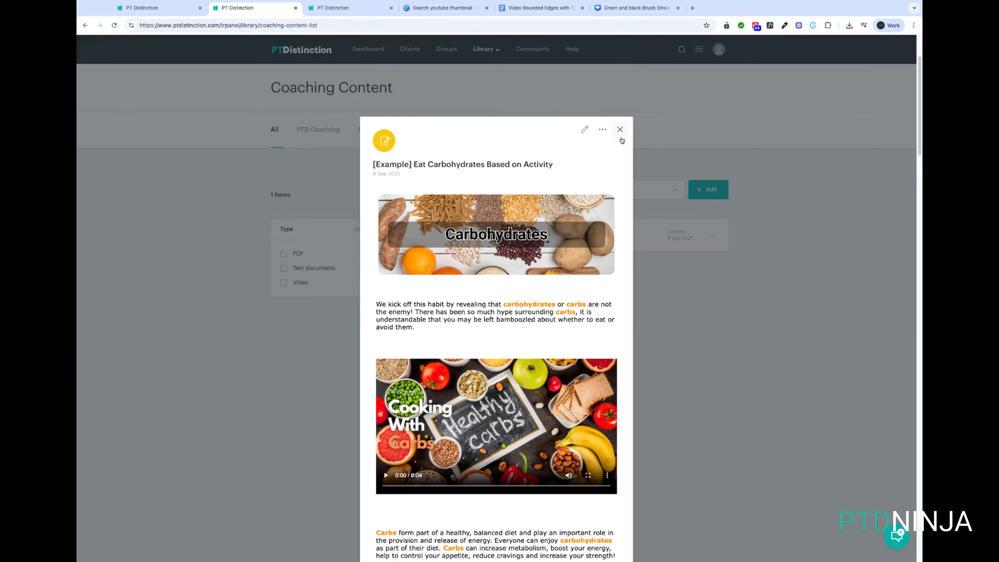
click(618, 129)
Start a new text item in the coaching content library and title it "Test Video Doc"
key(ctrl+Tab)
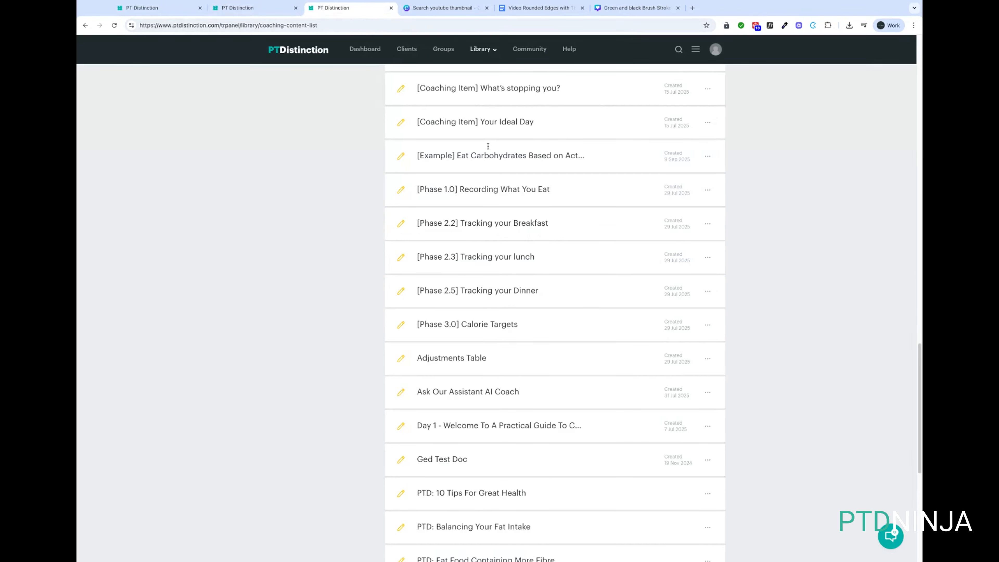
scroll(526, 221, up, 13)
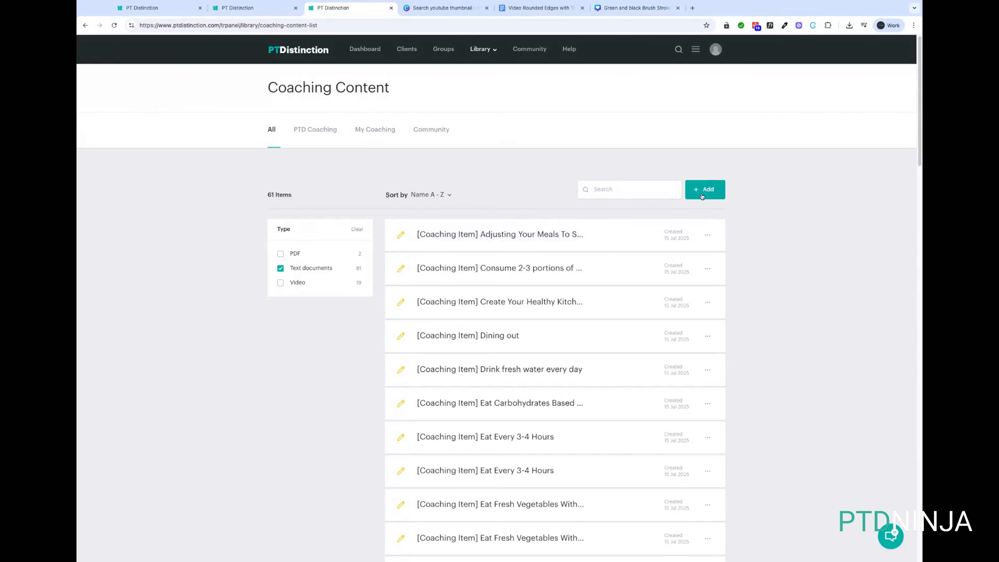
click(706, 195)
click(433, 312)
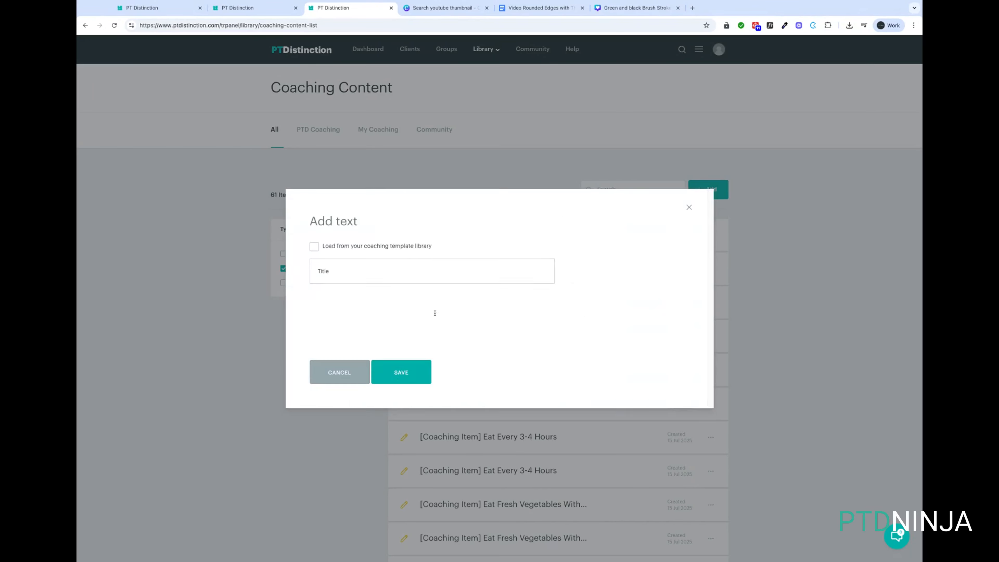
click(405, 216)
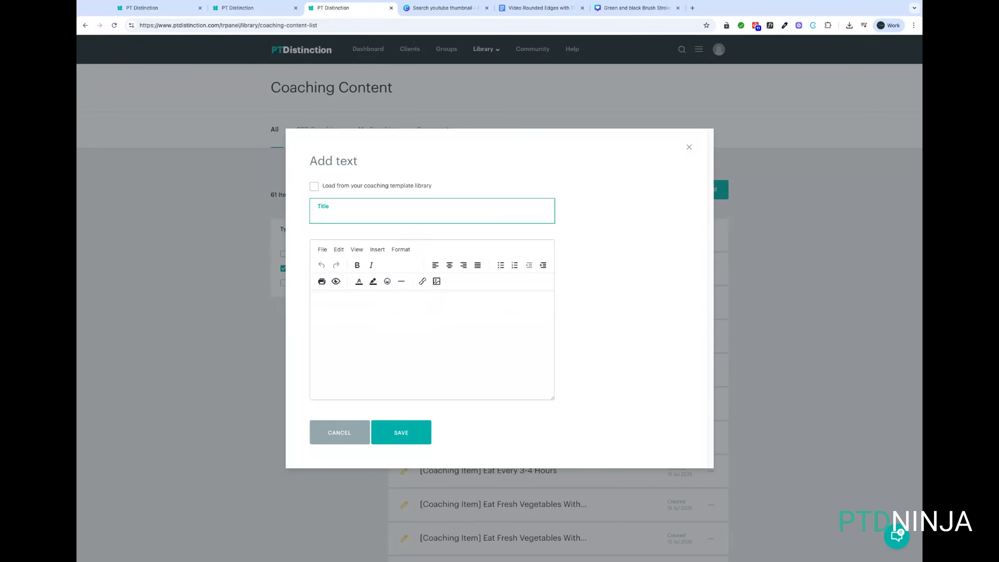
text(Test Video Doc)
Enter "Header" in the document body, format it as Heading 1 and centre it
click(408, 312)
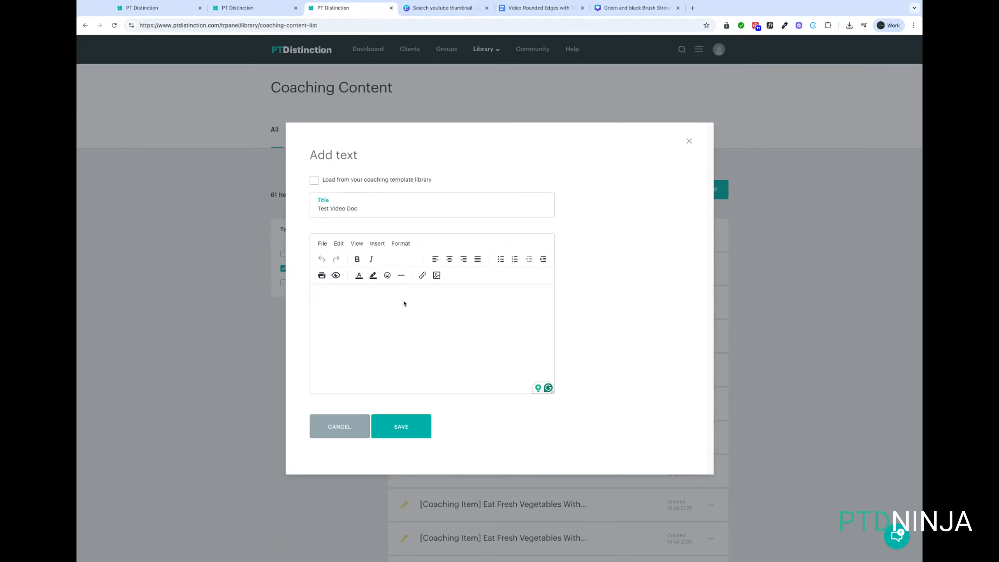
text(Header)
drag(311, 293, 337, 293)
click(400, 243)
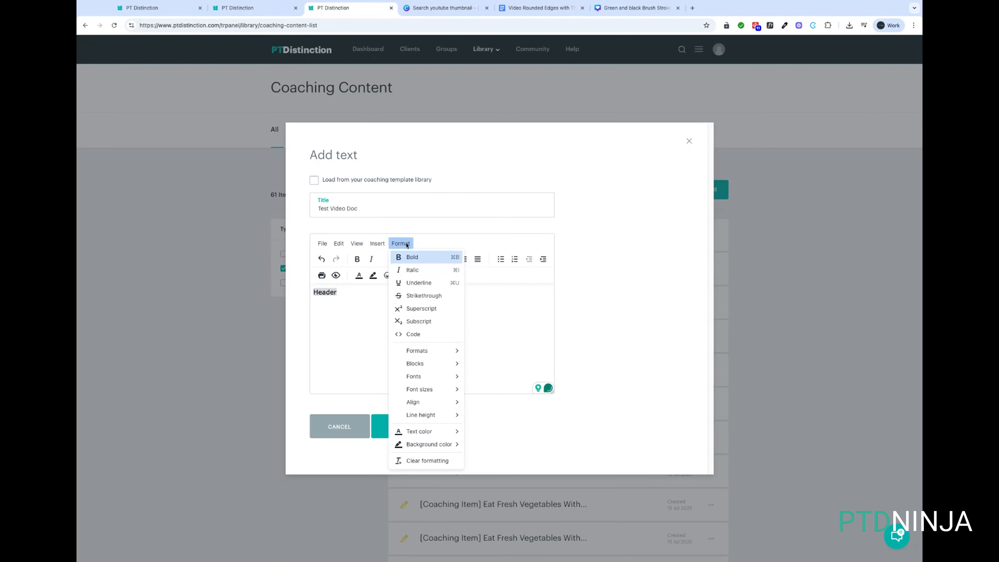
mouse_move(417, 350)
mouse_move(482, 350)
click(527, 355)
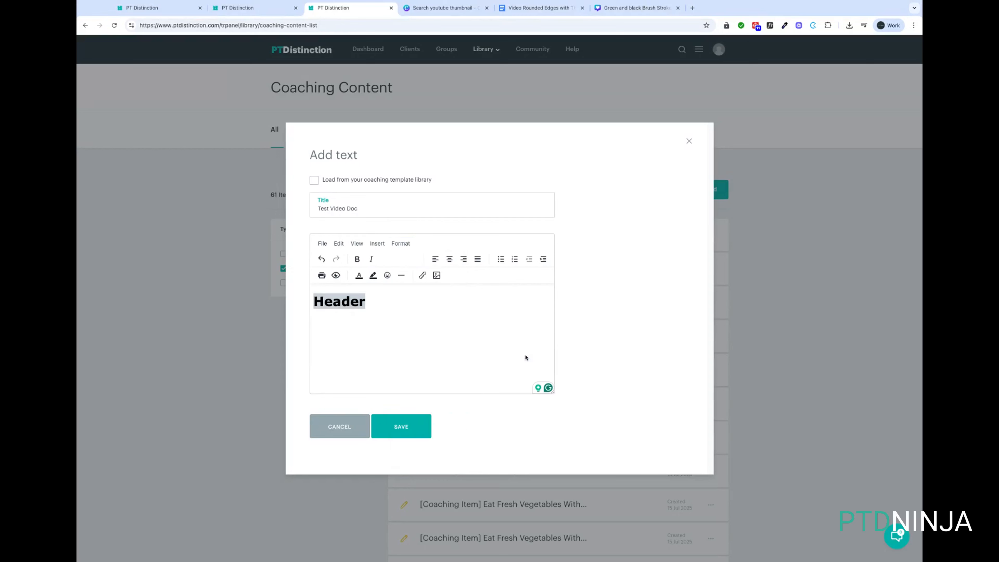
click(449, 259)
click(469, 303)
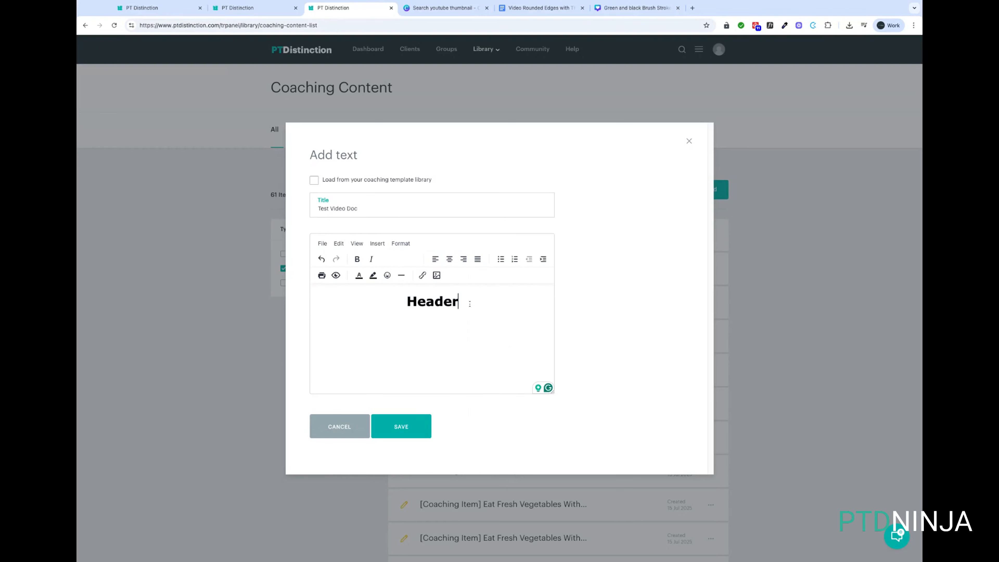
Add a centred line of filler text, "dhdaksjhkjdfshkjshfkjsfhskjfhsdk", below the header and start a new line
text(dhdaksjhkjdfshkjshfkjsfhskjfhsdk)
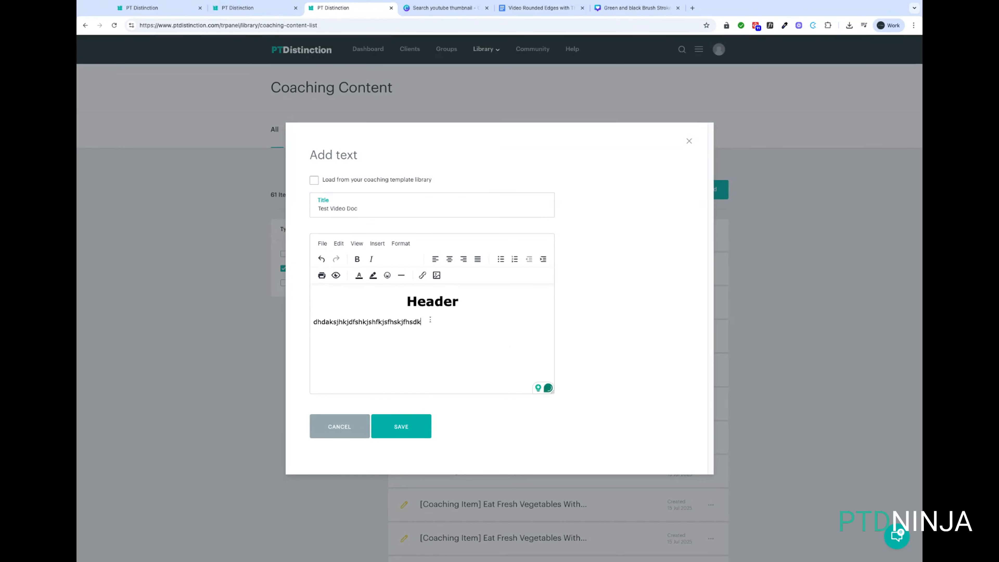
drag(425, 322, 309, 323)
click(449, 259)
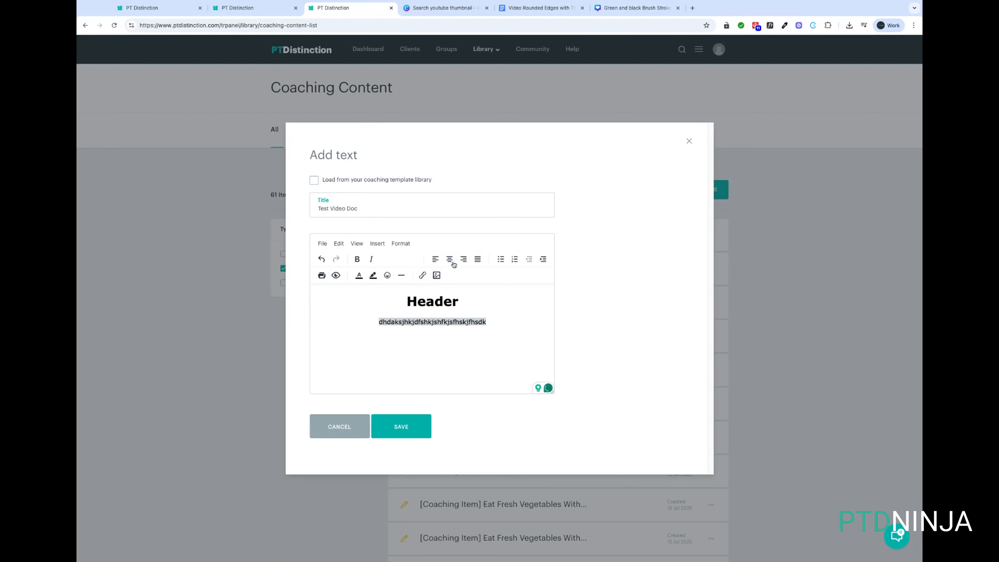
click(499, 321)
key(Return)
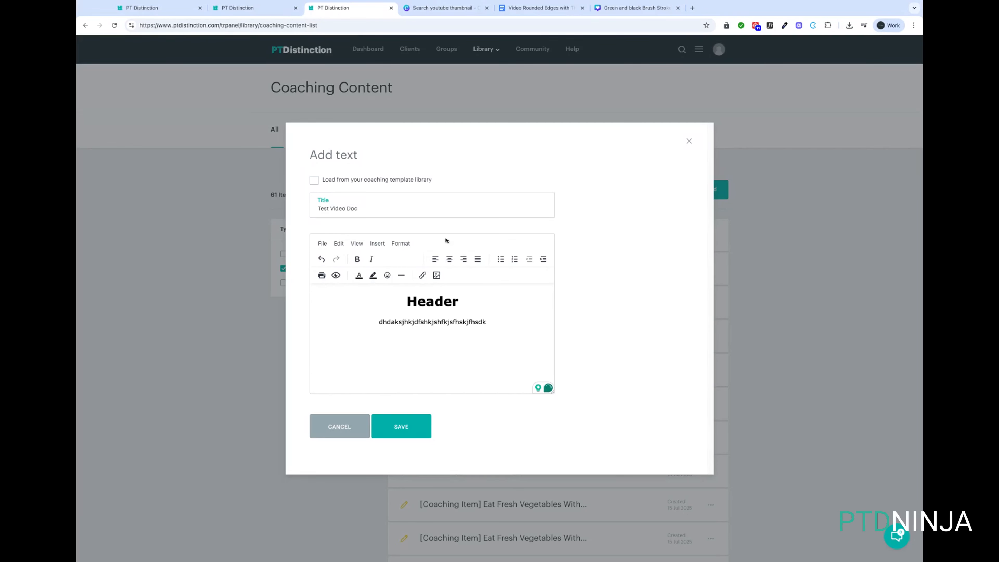
click(436, 275)
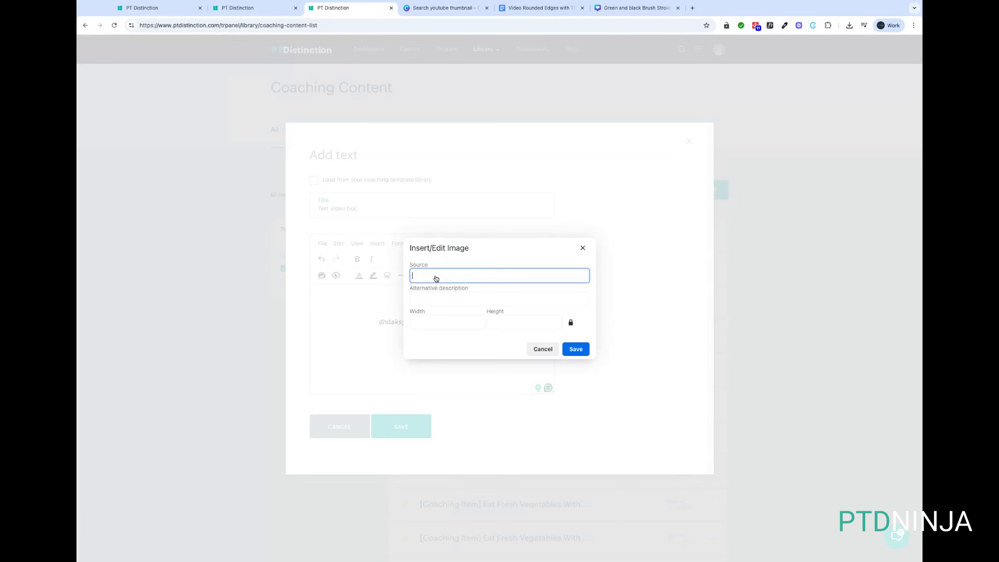
click(582, 248)
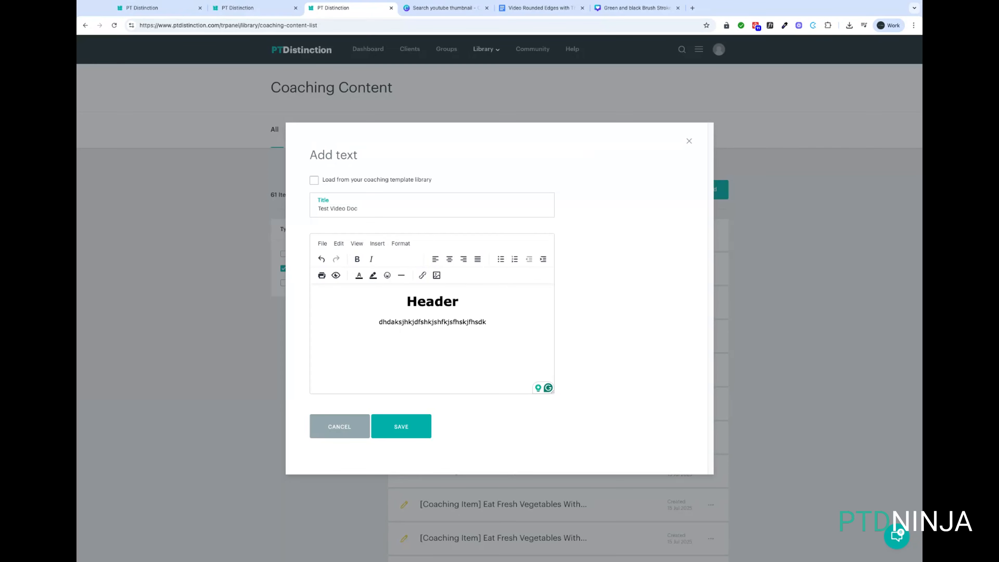
Add the placeholder word "code" below the filler text and inspect its div element in the browser's developer tools
text(code)
drag(426, 337, 440, 337)
key(F12)
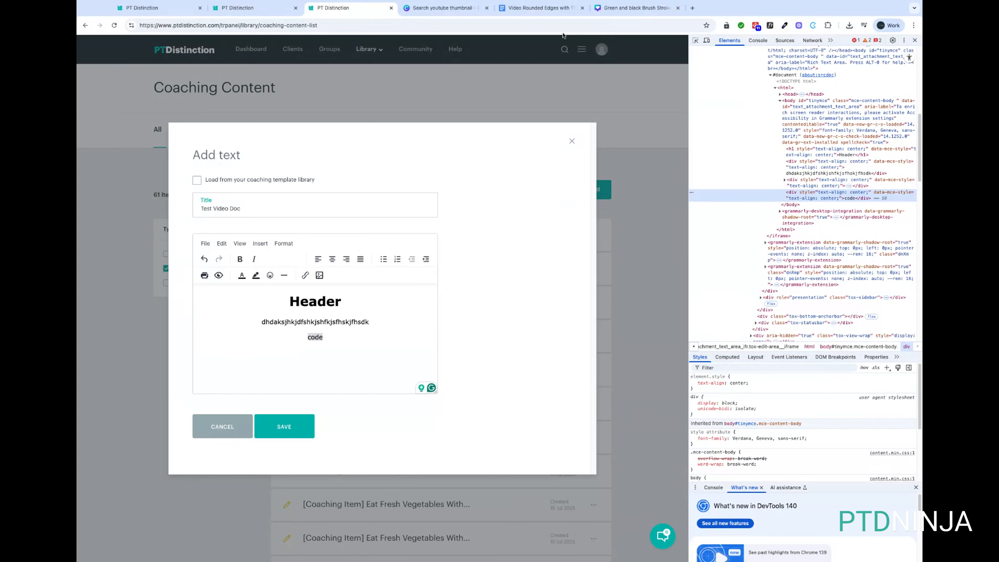
Switch to the Google Docs code document and select the entire HTML video block, from the opening <div to the closing </div>
click(545, 7)
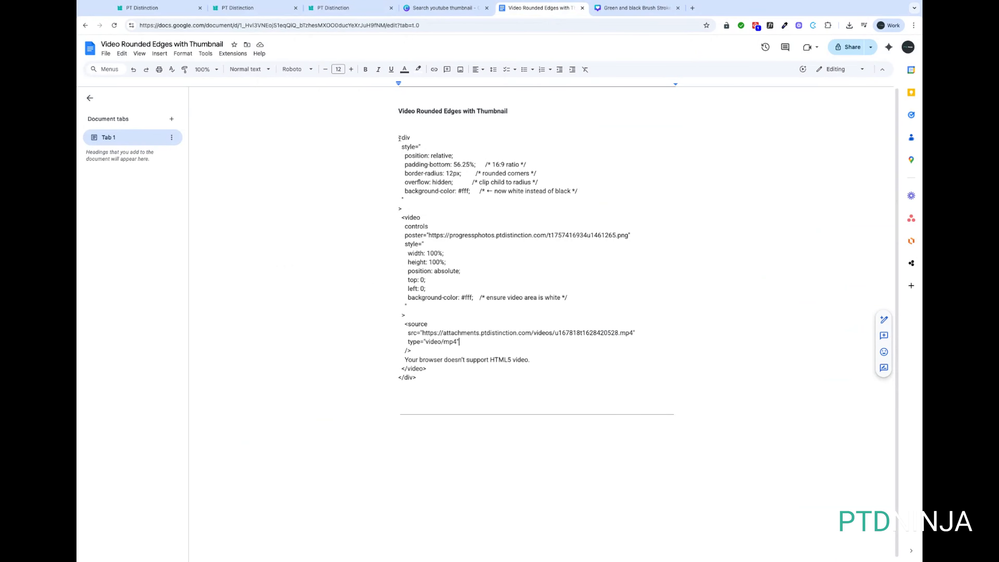
drag(398, 138, 445, 235)
key(shift+Down)
key(shift+Down)
key(shift+Down)
key(shift+Down)
key(shift+Down)
key(shift+Down)
key(shift+Down)
key(shift+Down)
key(shift+Down)
key(shift+Down)
key(shift+Down)
key(shift+Down)
key(shift+Down)
key(shift+Down)
key(shift+Down)
key(shift+Down)
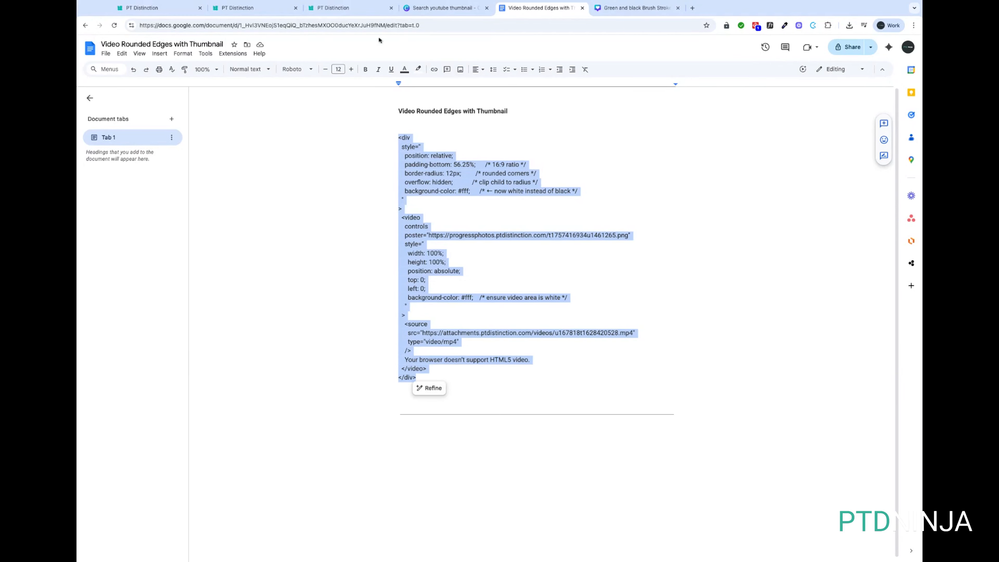
Return to the PT Distinction document and replace the placeholder "code" div's HTML with the copied video block
click(338, 8)
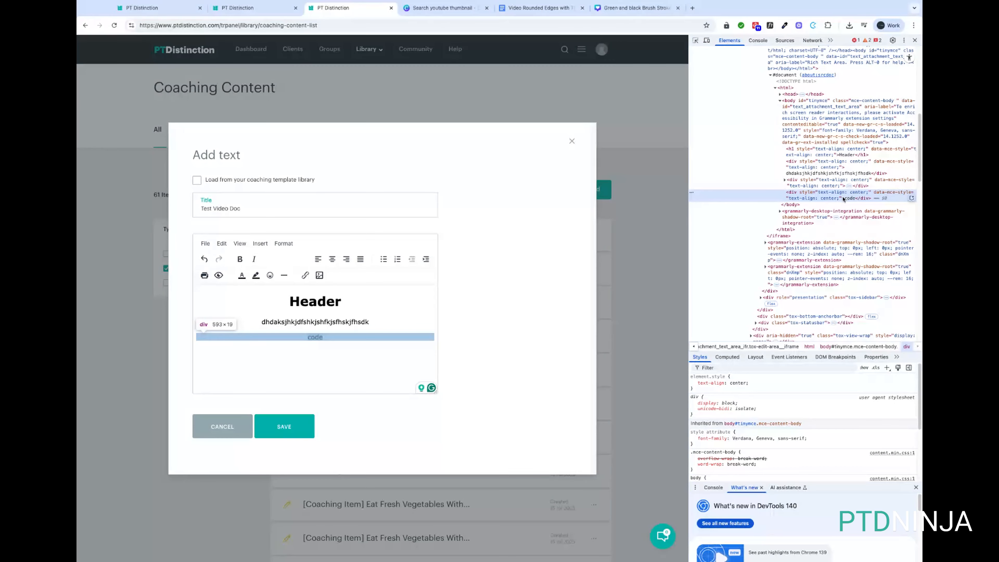
key(F2)
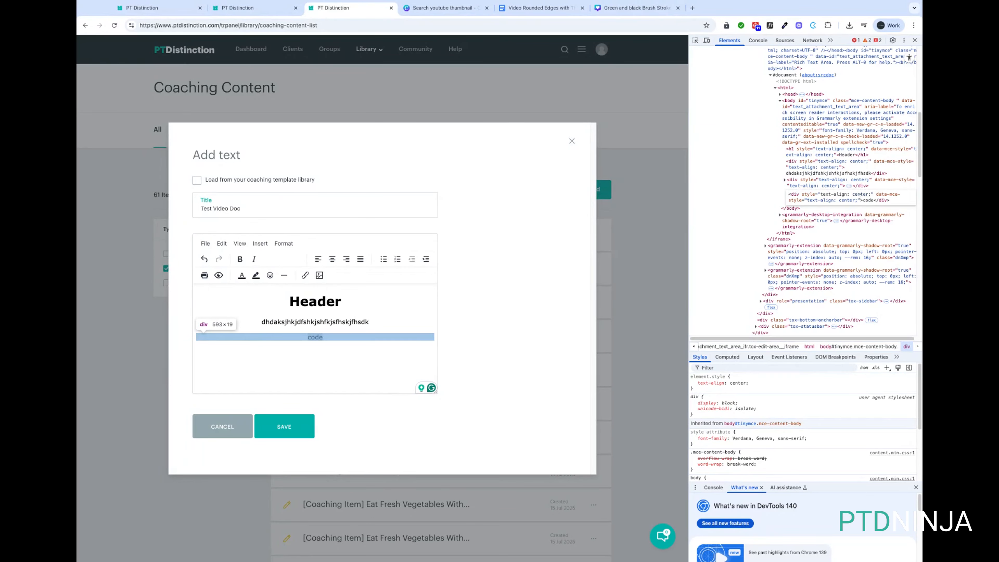
key(ctrl+a)
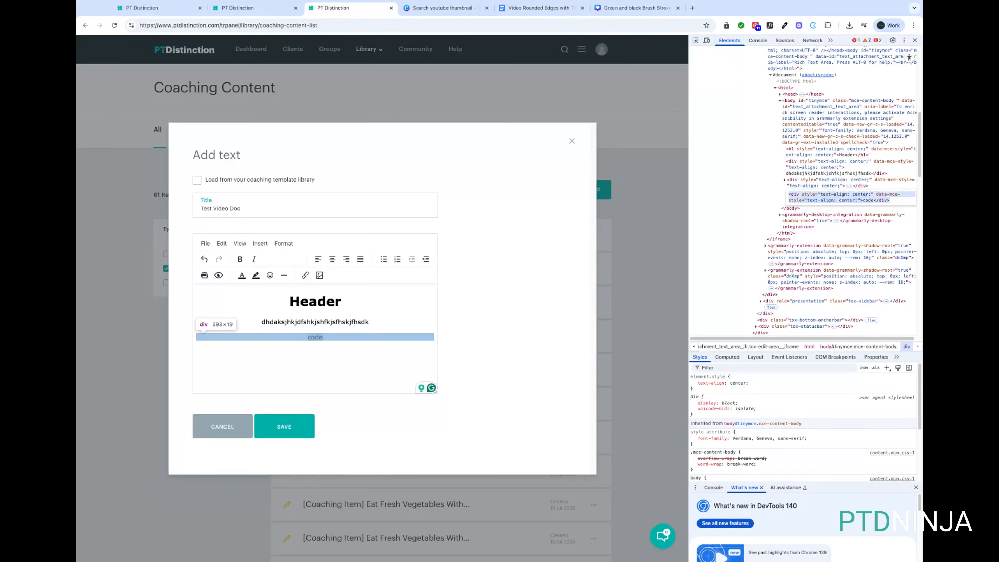
key(BackSpace)
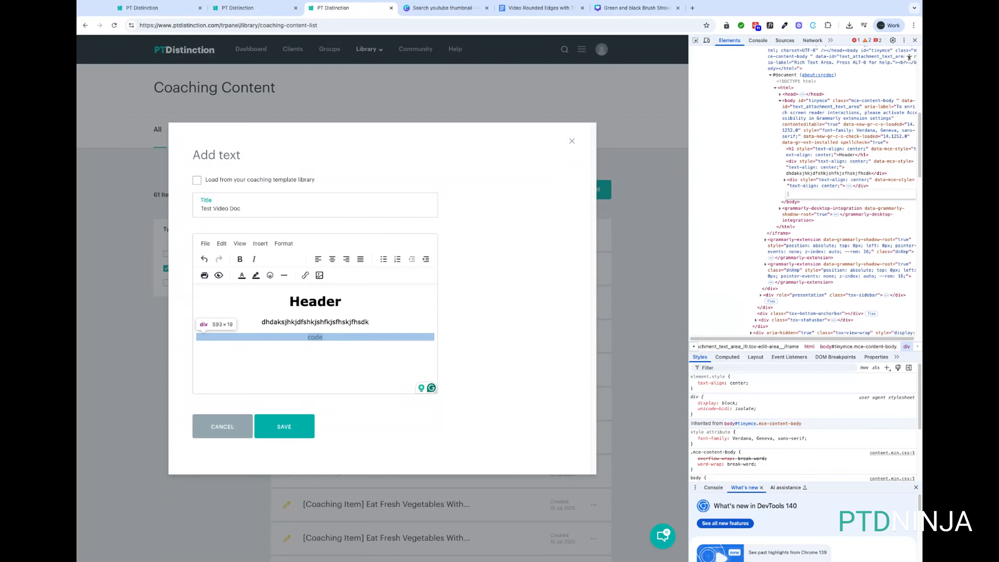
key(ctrl+v)
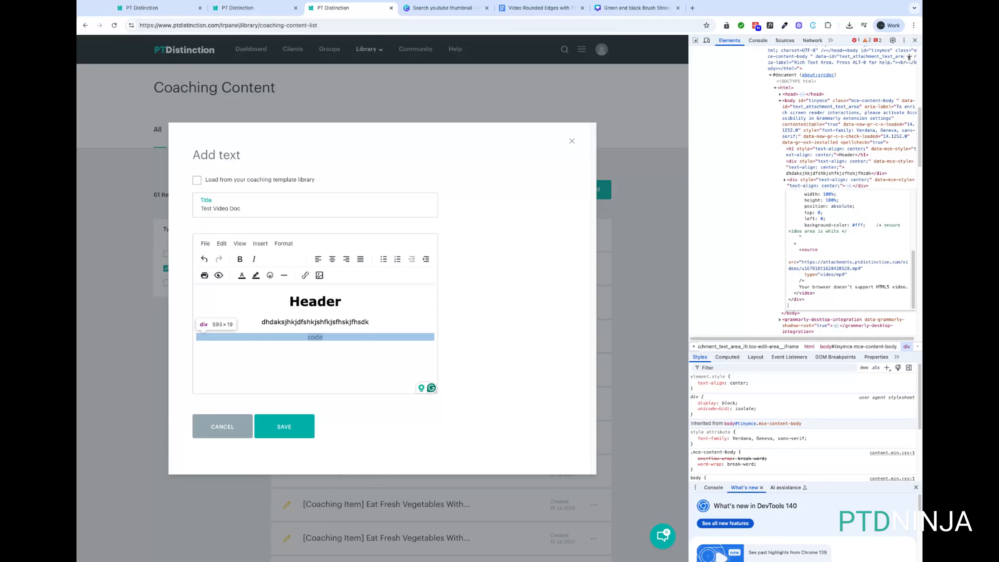
scroll(852, 244, up, 5)
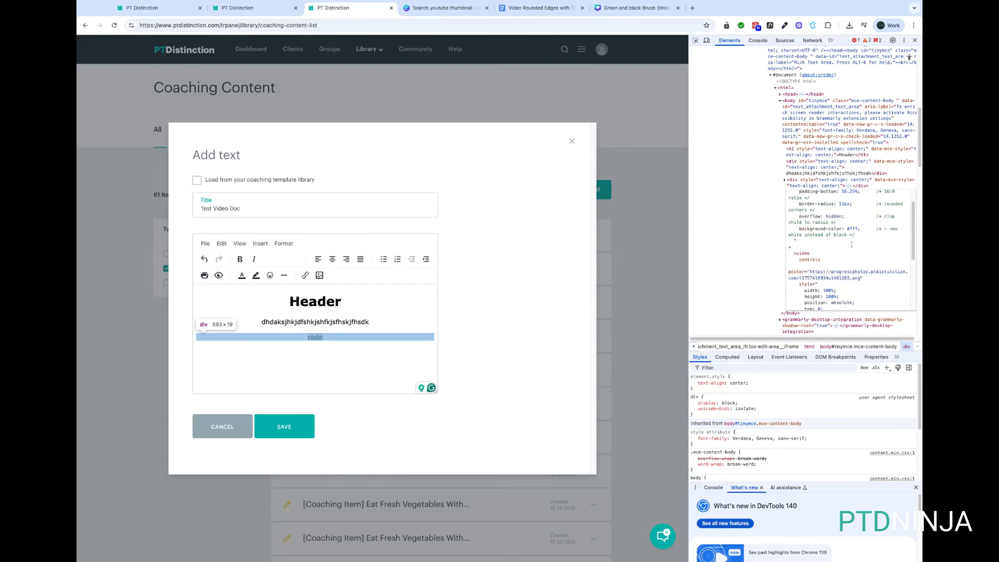
scroll(852, 241, down, 3)
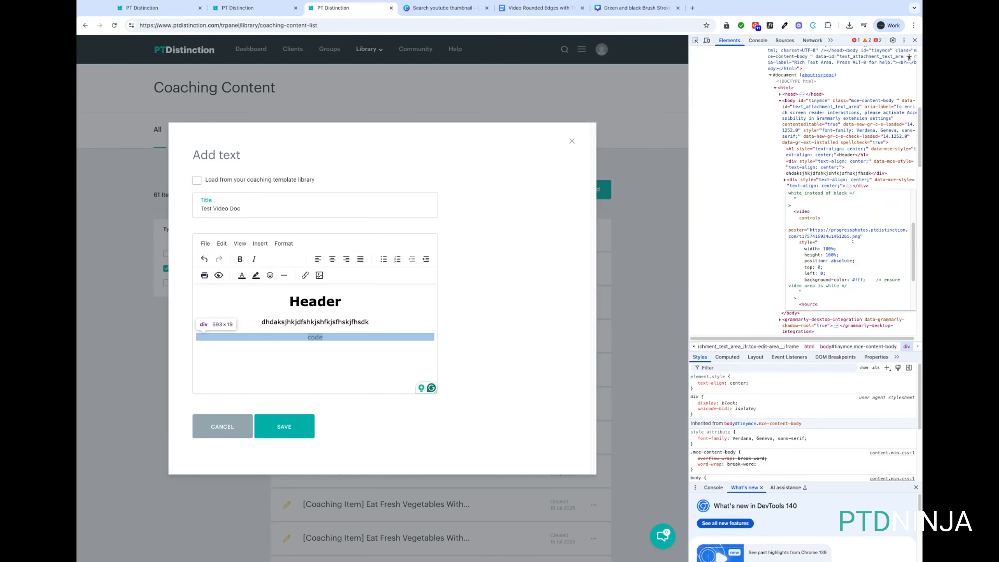
scroll(831, 235, down, 3)
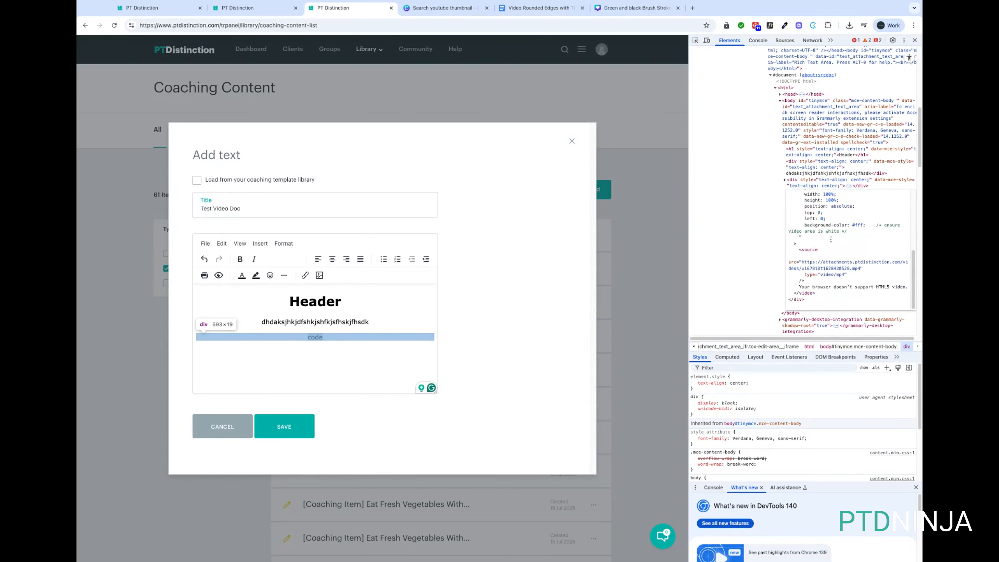
click(767, 261)
scroll(368, 325, down, 3)
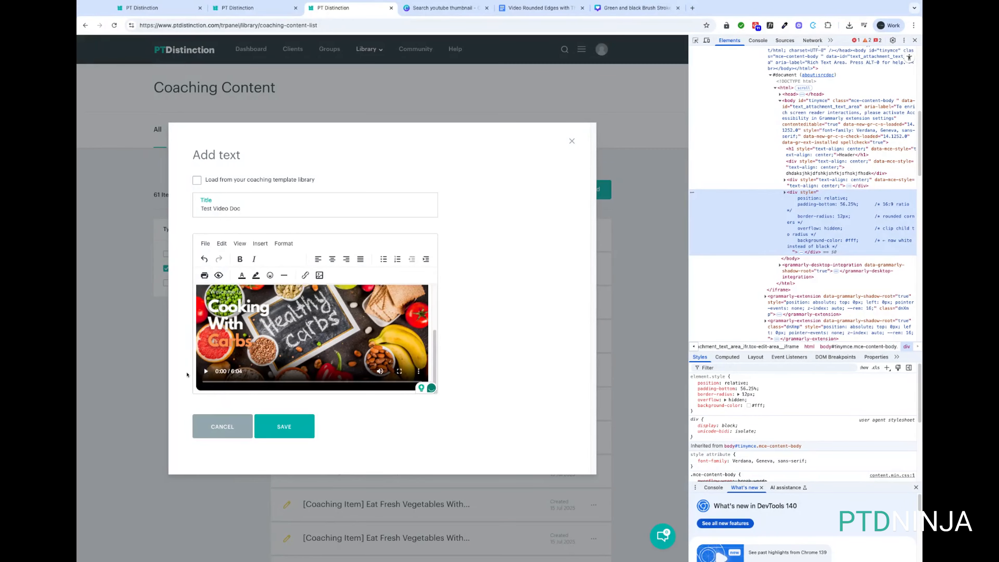
Save the Test Video Doc text document, dismiss the confirmation and close the developer tools
scroll(326, 360, up, 3)
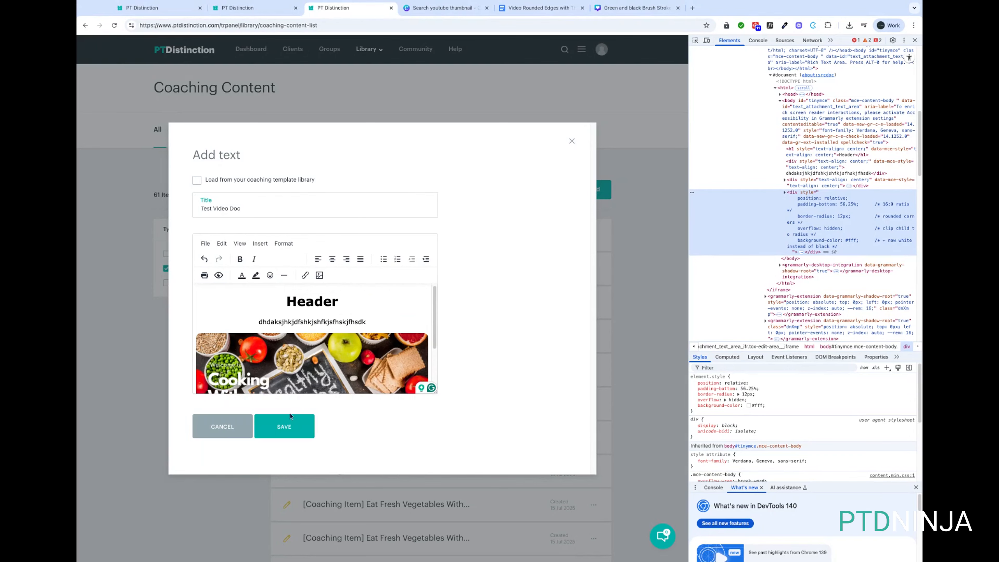
click(284, 433)
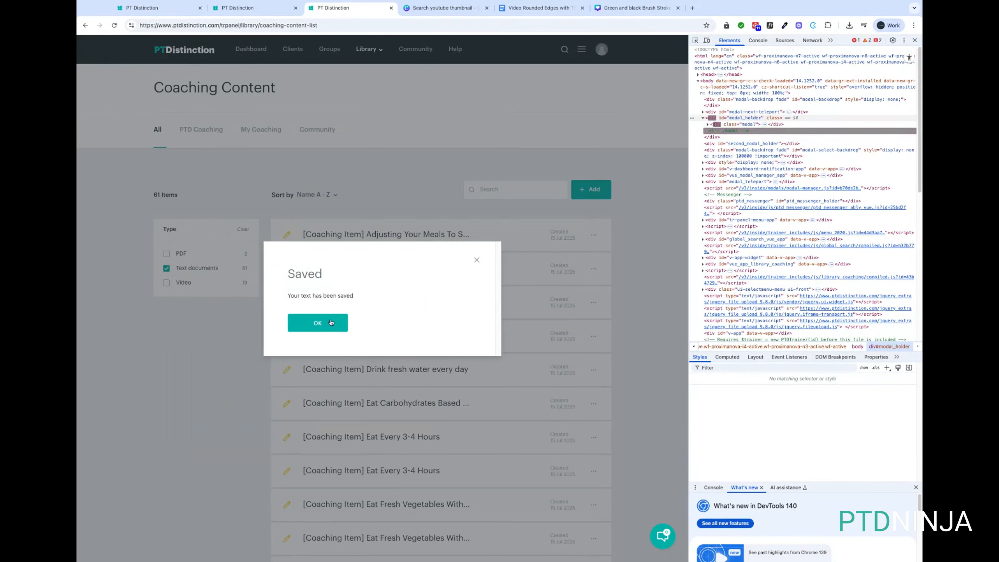
click(331, 322)
click(916, 41)
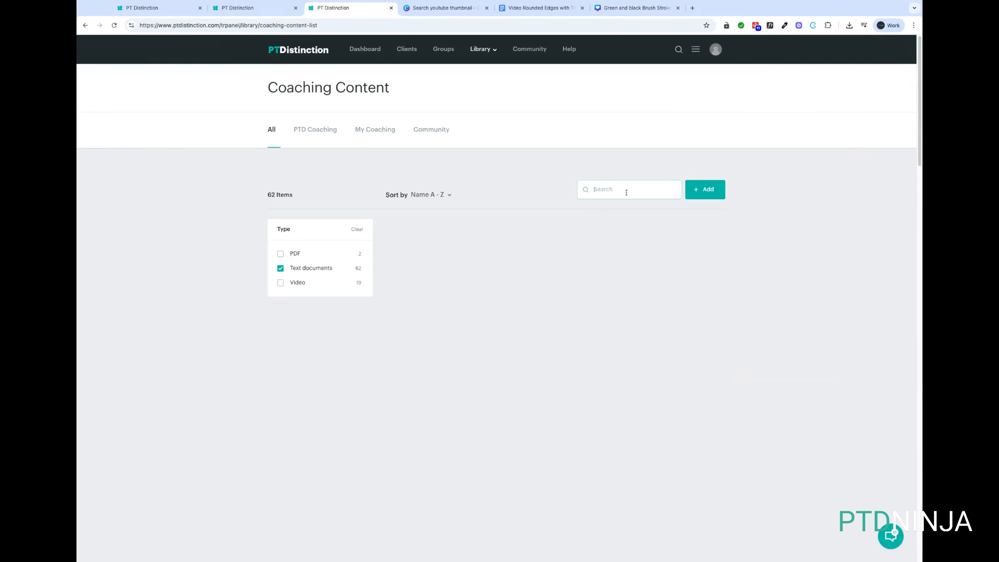
Search the coaching content for "test", open Test Video Doc and test the embedded video's playback, including skipping ahead
text(test)
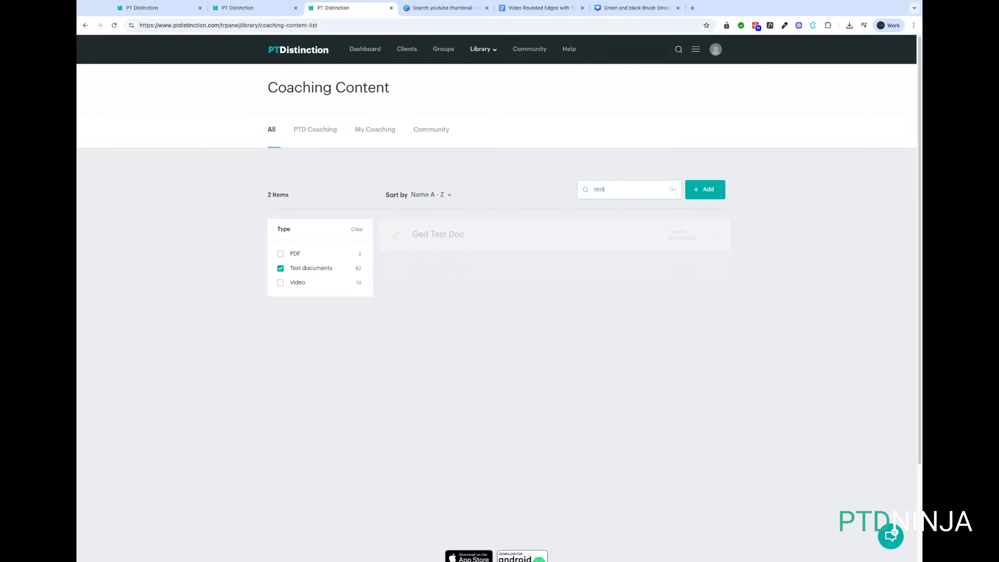
click(473, 272)
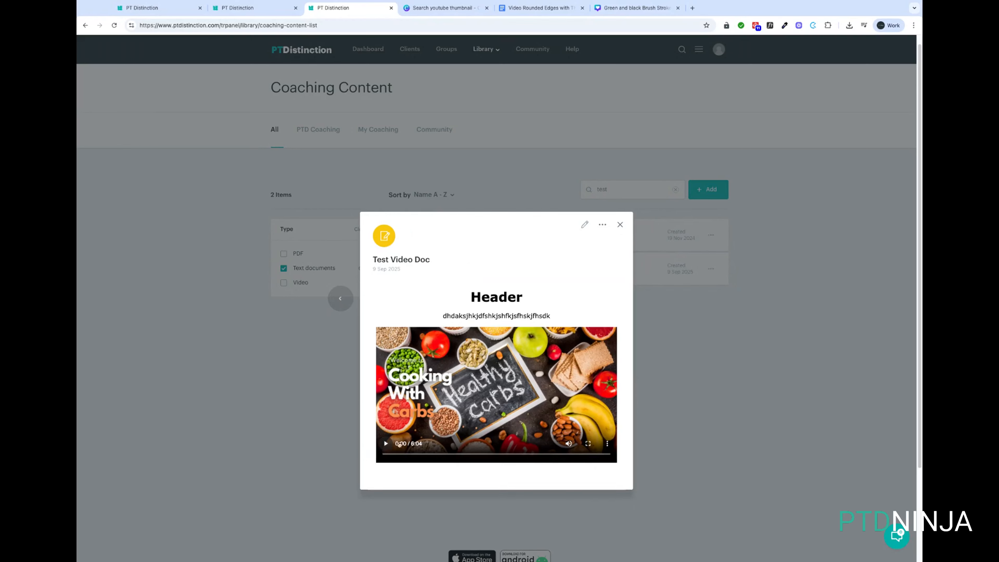
click(387, 444)
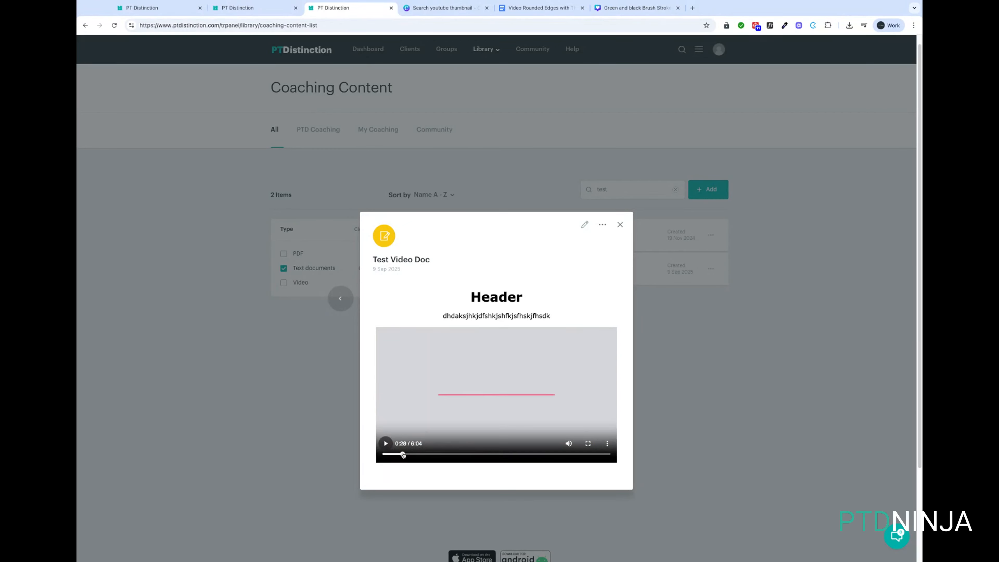
click(450, 453)
click(385, 443)
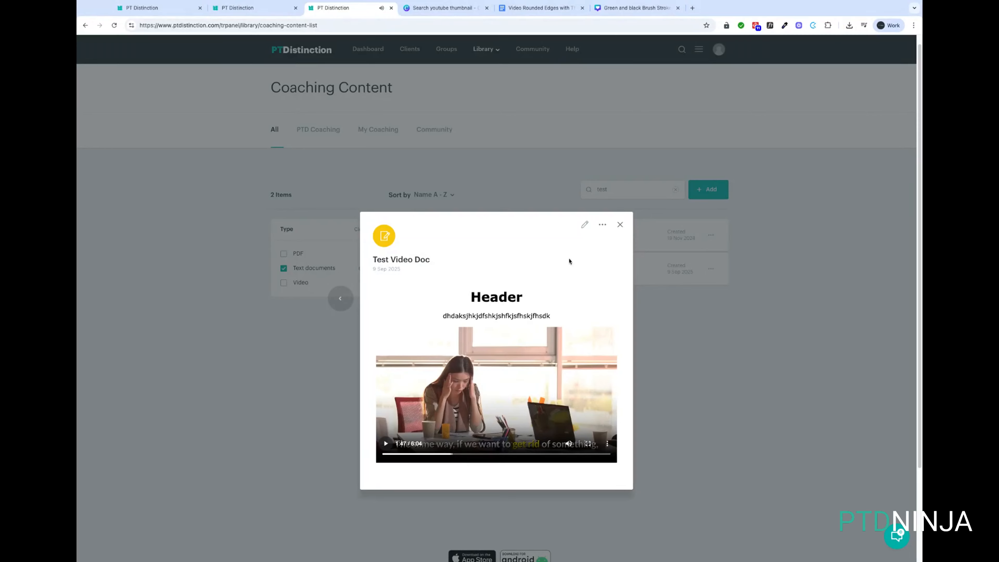
click(619, 225)
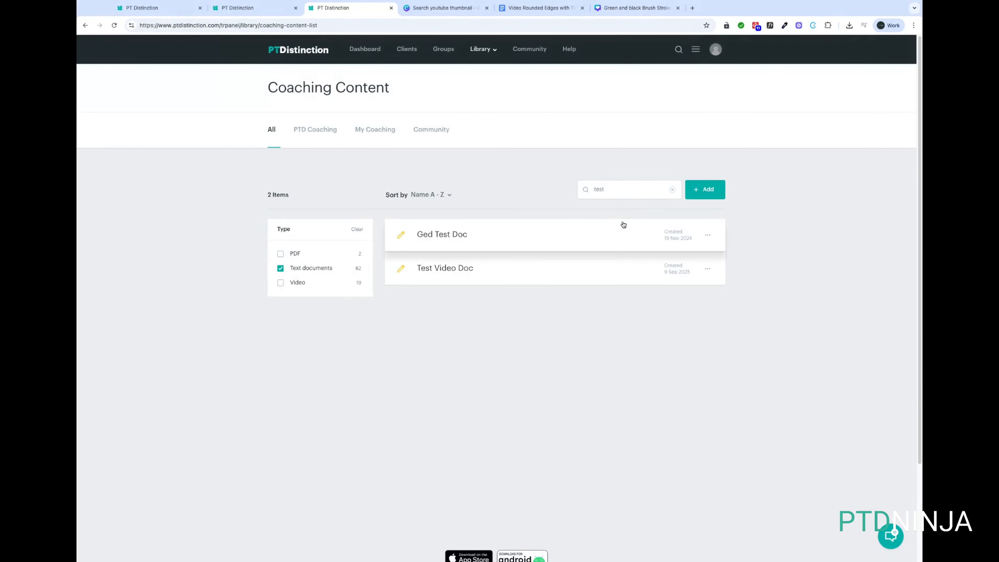
click(707, 269)
click(760, 321)
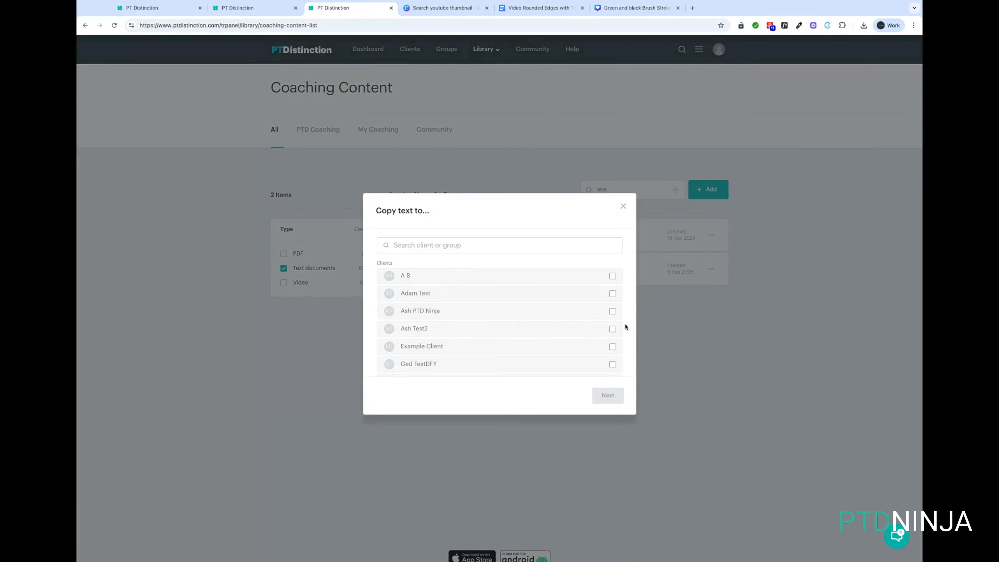
click(624, 208)
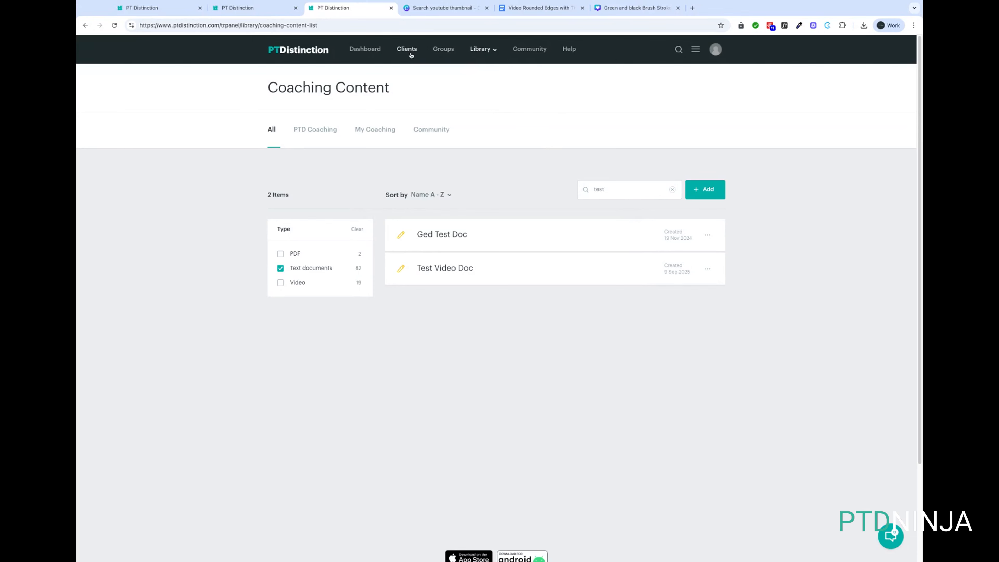
click(411, 56)
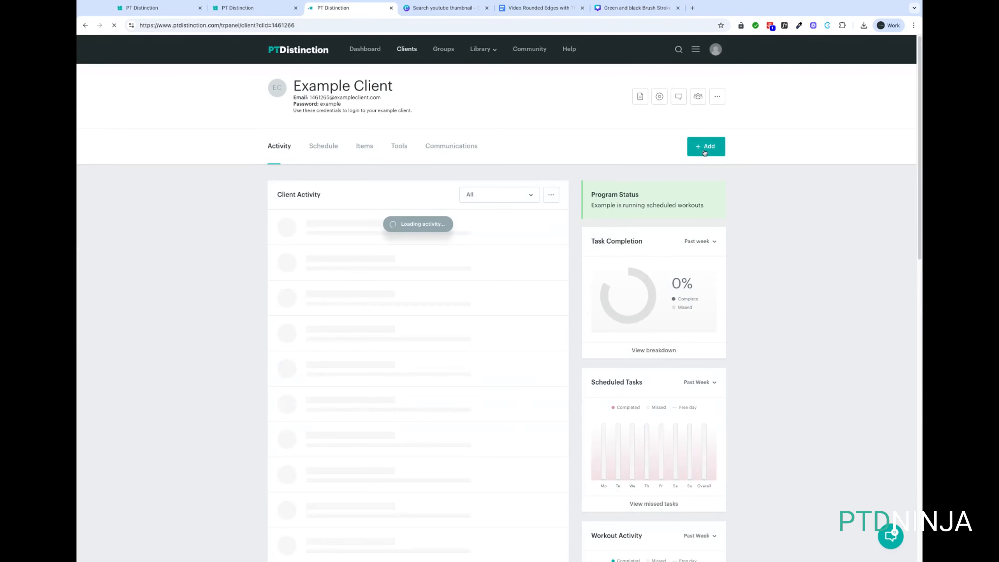
click(704, 153)
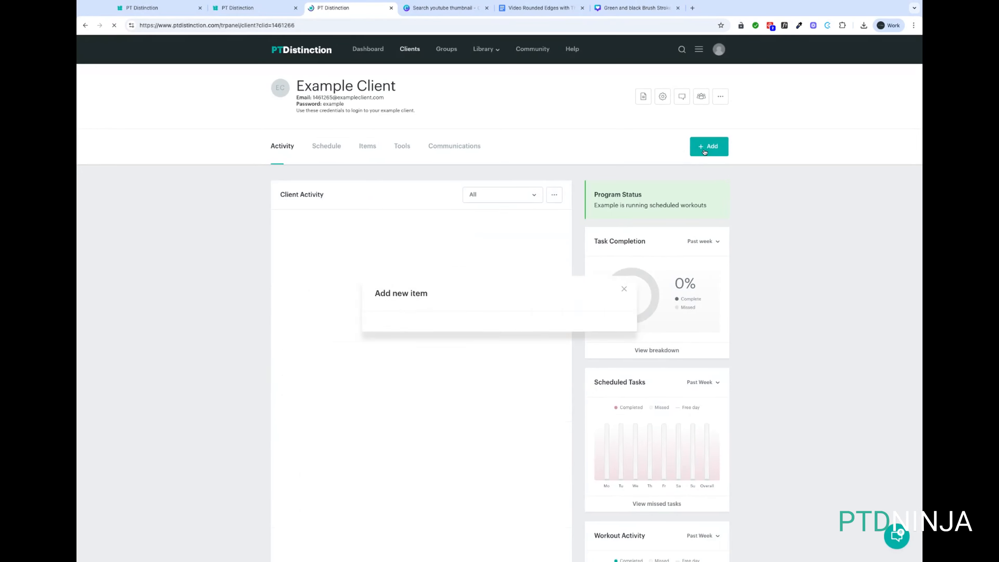
click(428, 332)
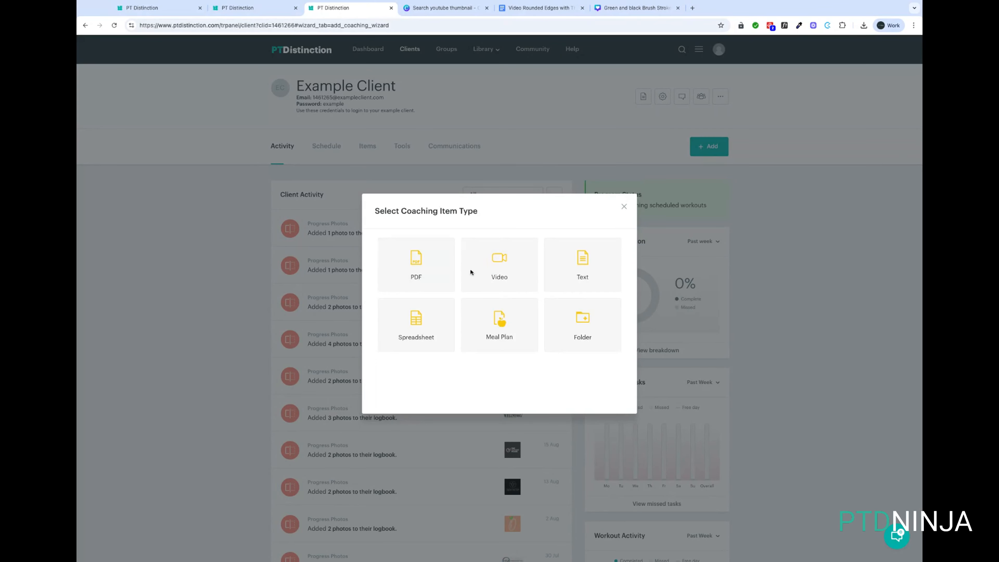
click(582, 272)
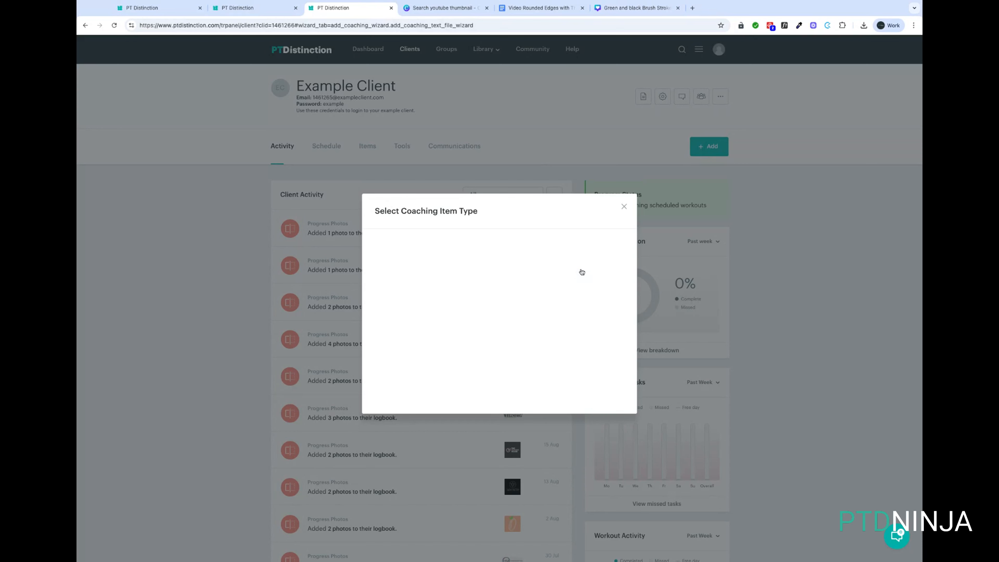
Copy the library content "[Example] Eat Carbohydrates Based on Activity" into the new text document
click(440, 245)
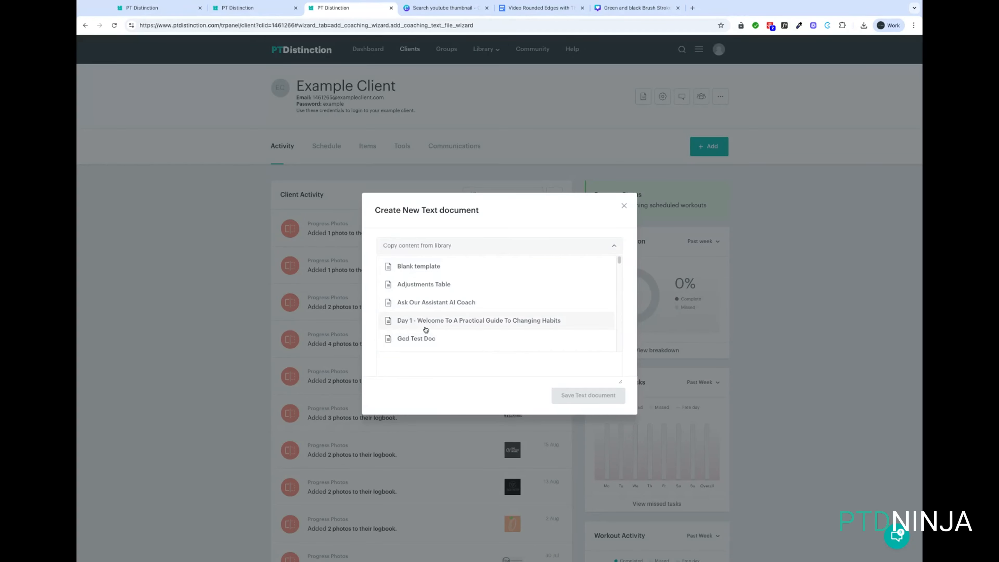
scroll(425, 329, down, 5)
scroll(425, 331, down, 15)
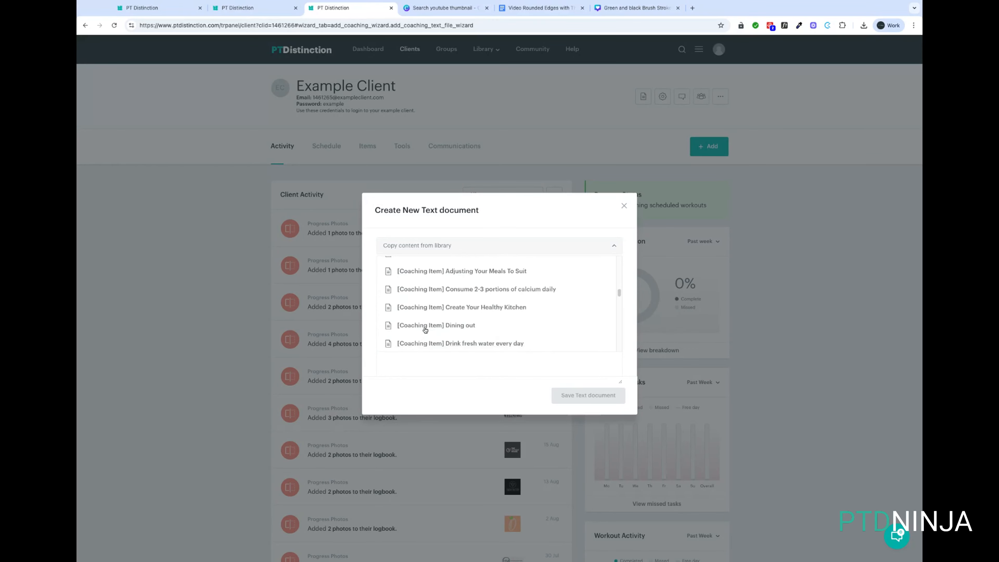
scroll(429, 315, up, 3)
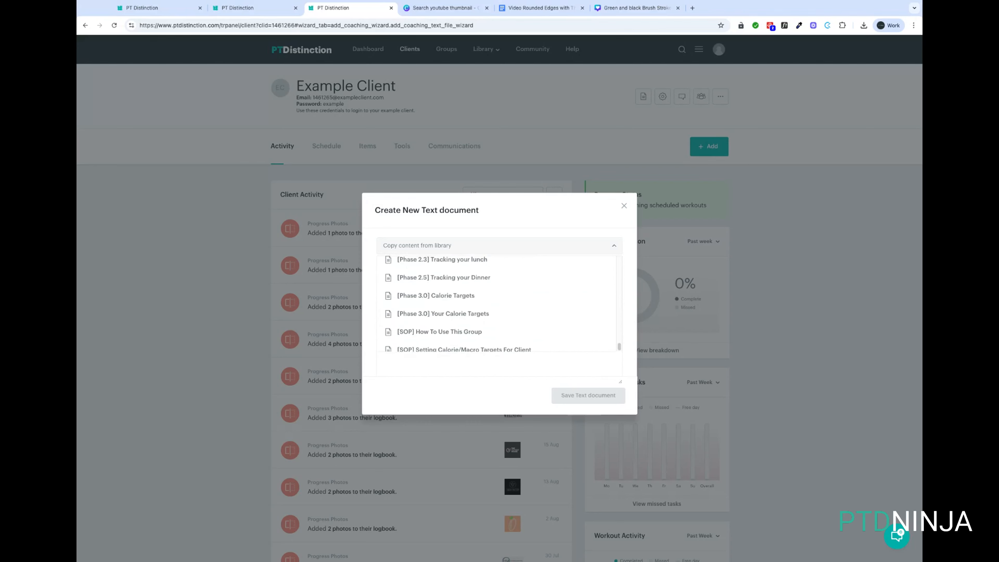
click(434, 280)
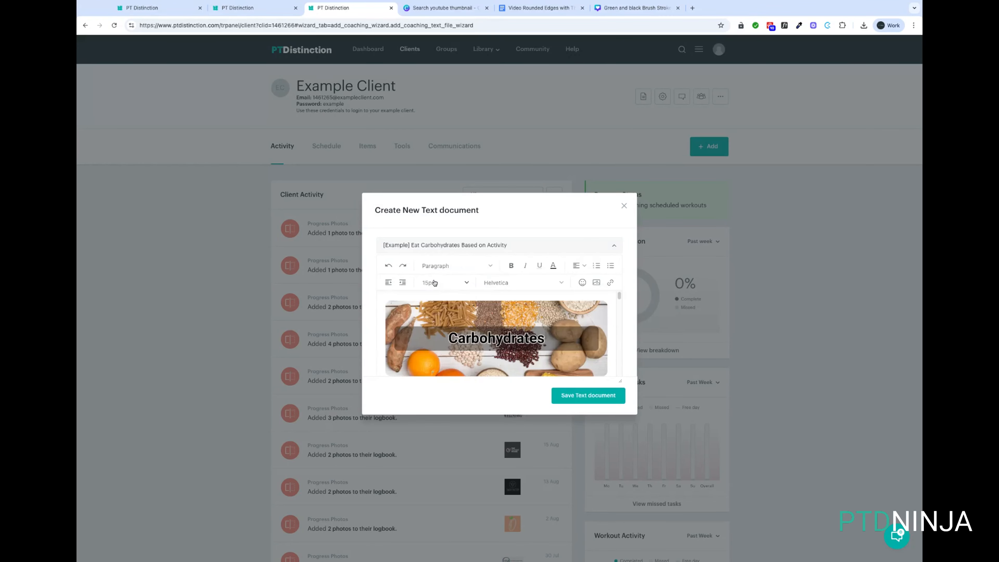
Review the copied content and save the text document to the client as "[Example] Eat Carbohydrates Based on Activity" with no folder
scroll(552, 336, down, 3)
scroll(552, 335, up, 3)
scroll(553, 335, down, 10)
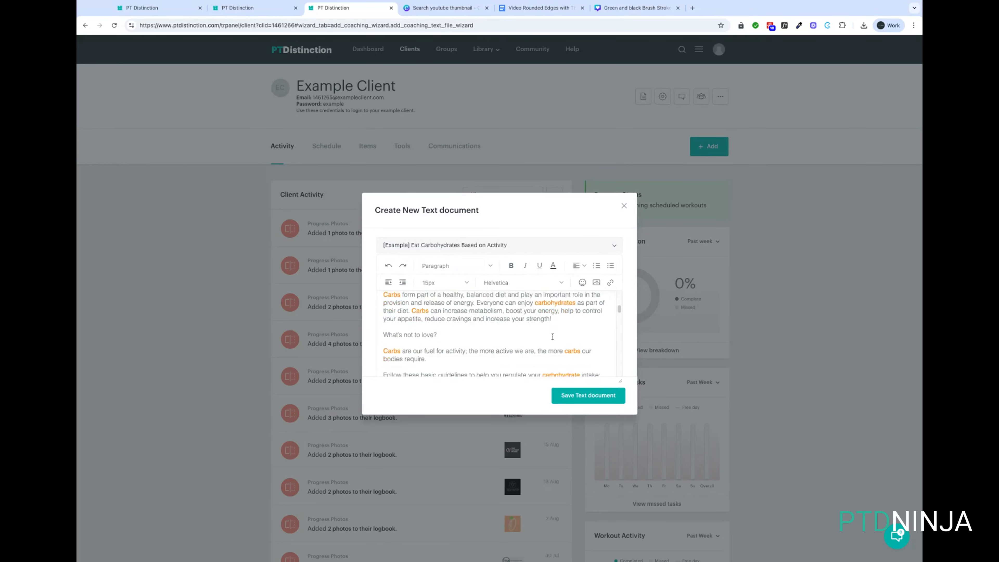
scroll(498, 335, down, 5)
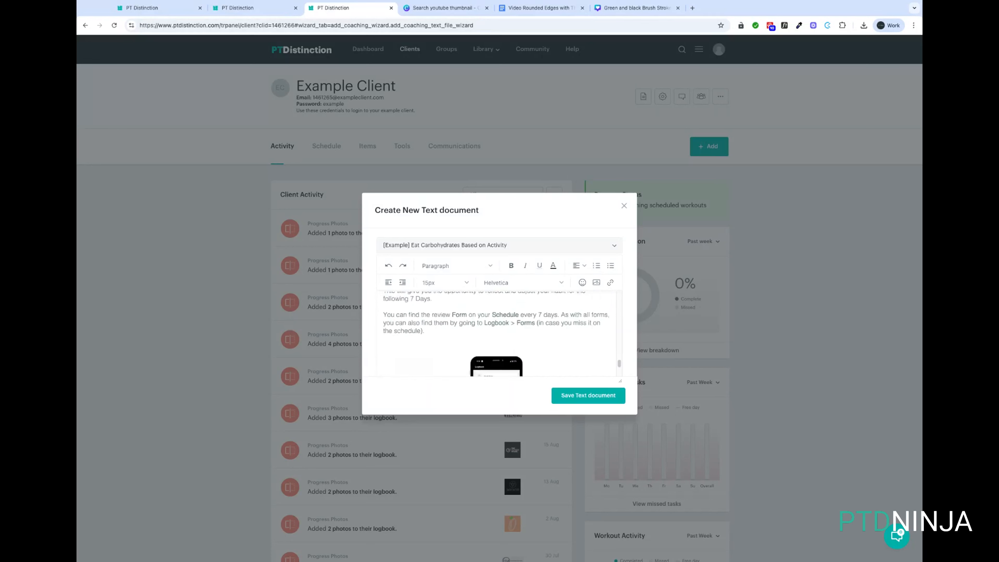
click(578, 399)
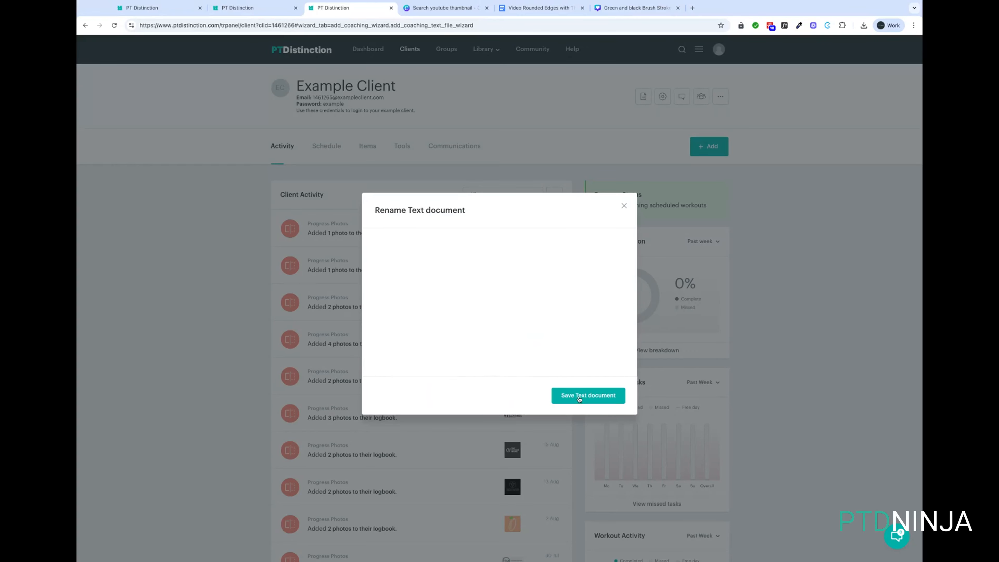
click(604, 394)
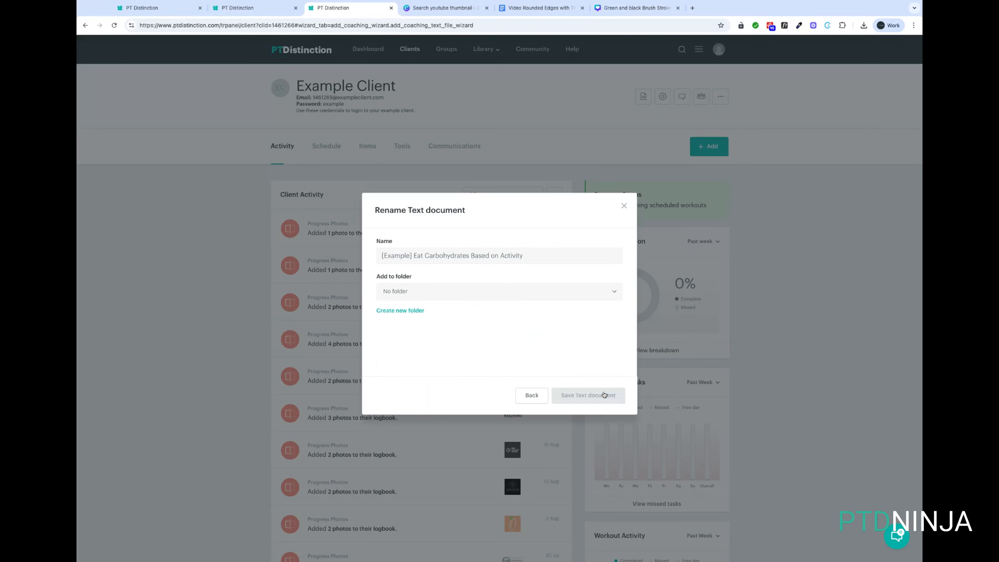
click(624, 210)
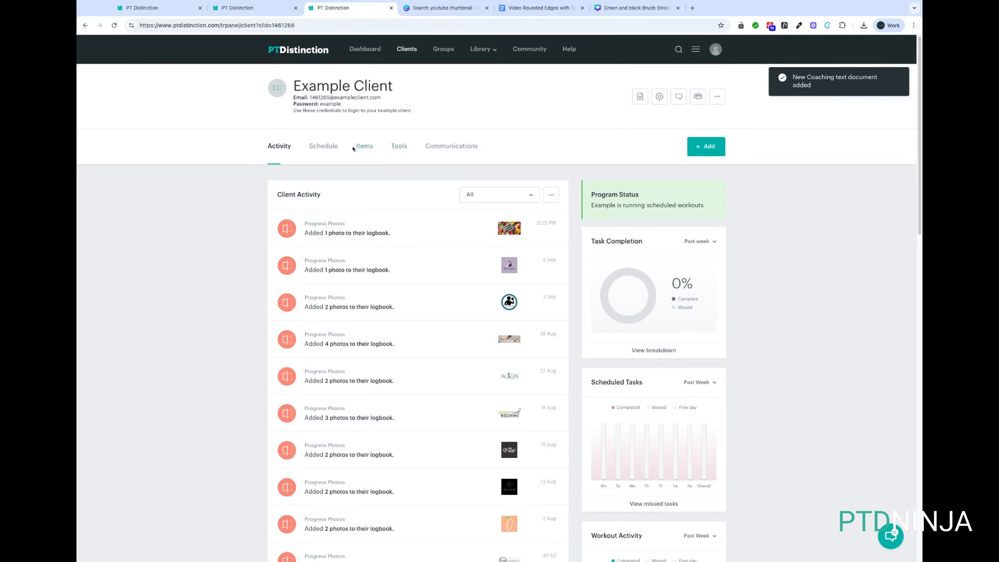
Display the Example Client's list of coaching items
click(323, 146)
click(399, 147)
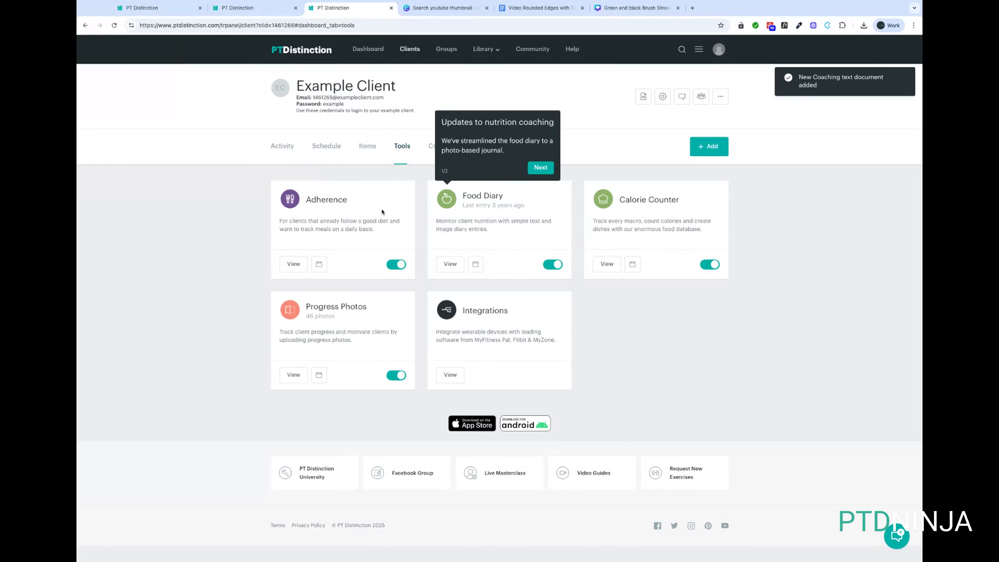
click(549, 172)
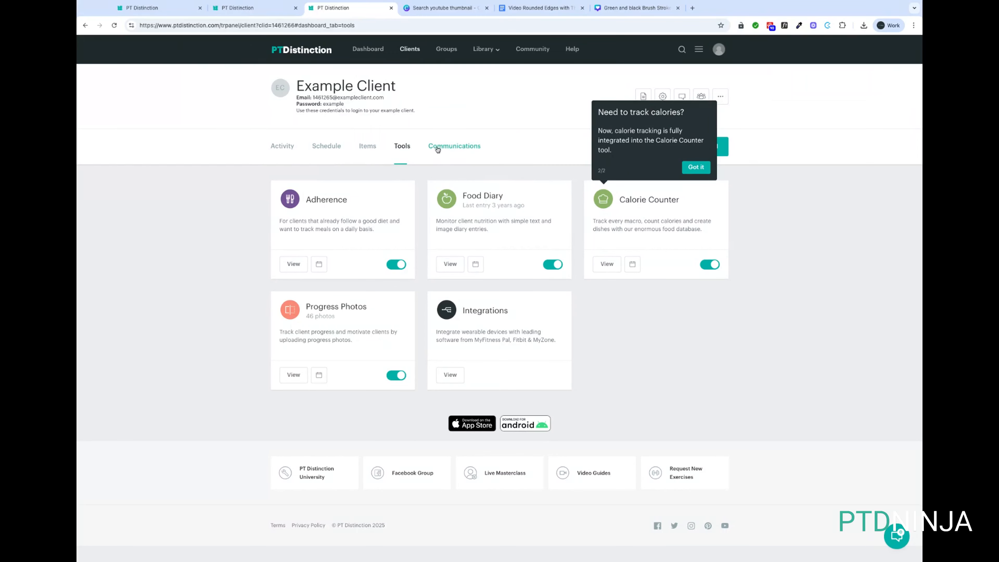
click(370, 148)
click(307, 246)
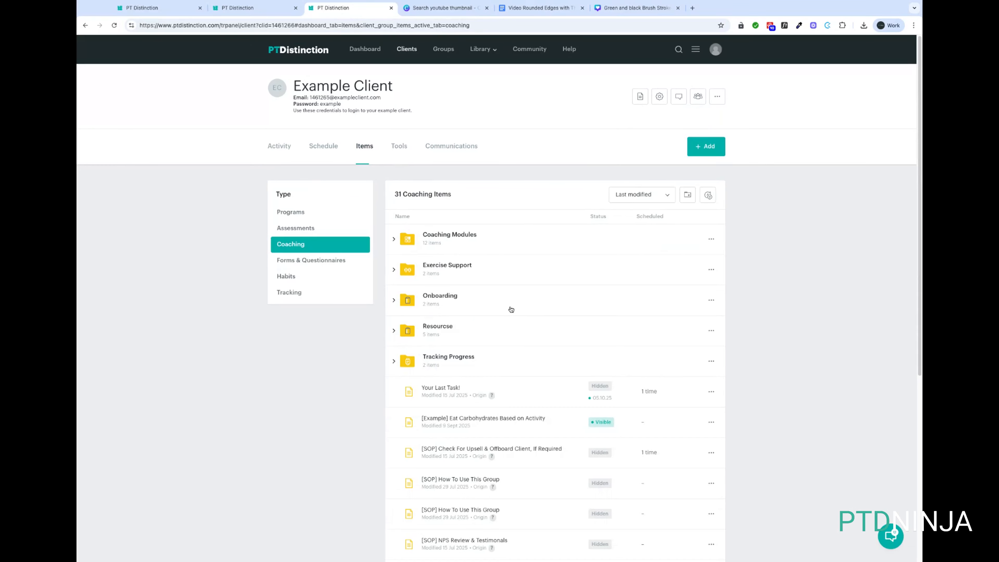
Open the client's "[Example] Eat Carbohydrates Based on Activity" document to check its embedded video, and close it
scroll(516, 350, down, 1)
scroll(515, 349, down, 1)
click(507, 335)
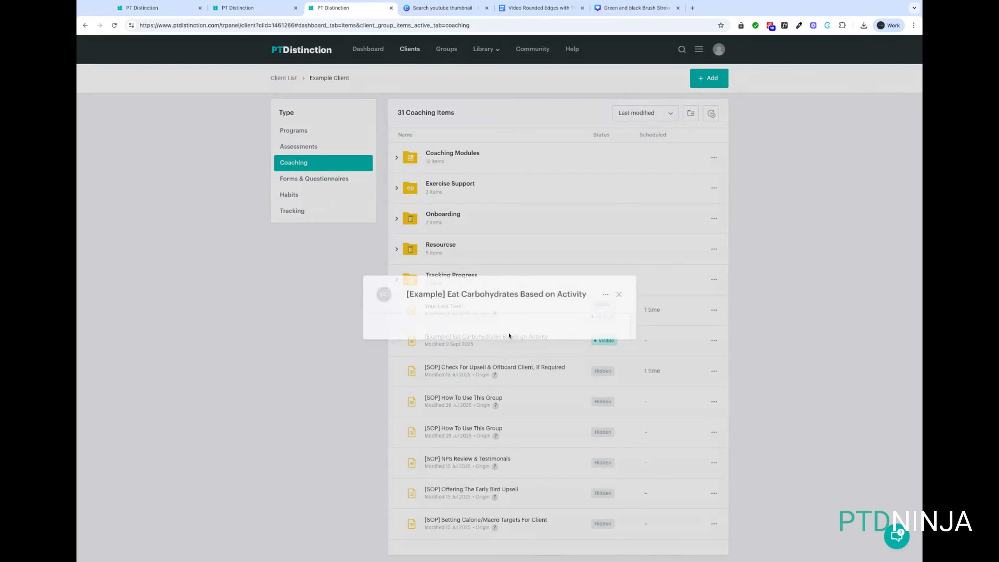
click(618, 94)
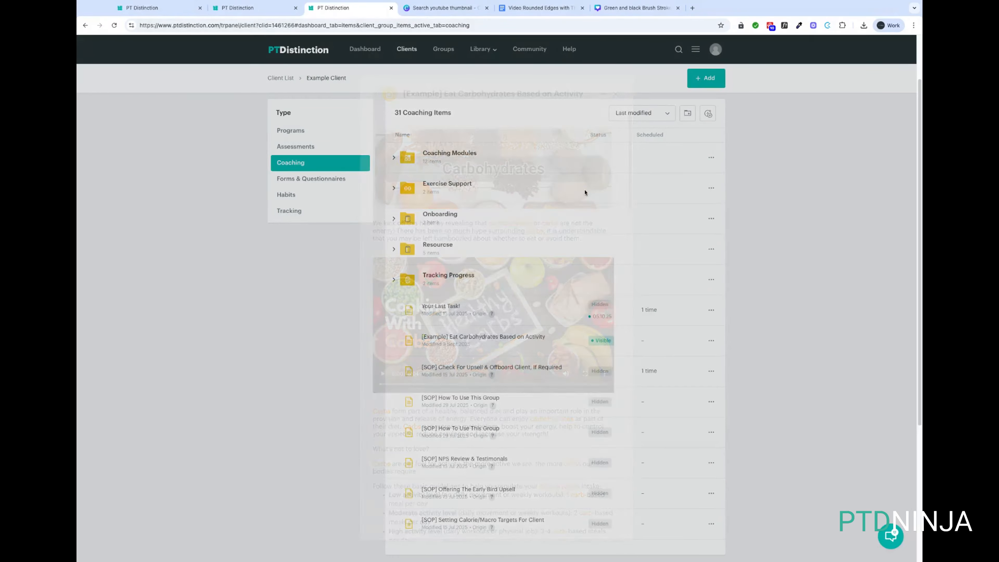